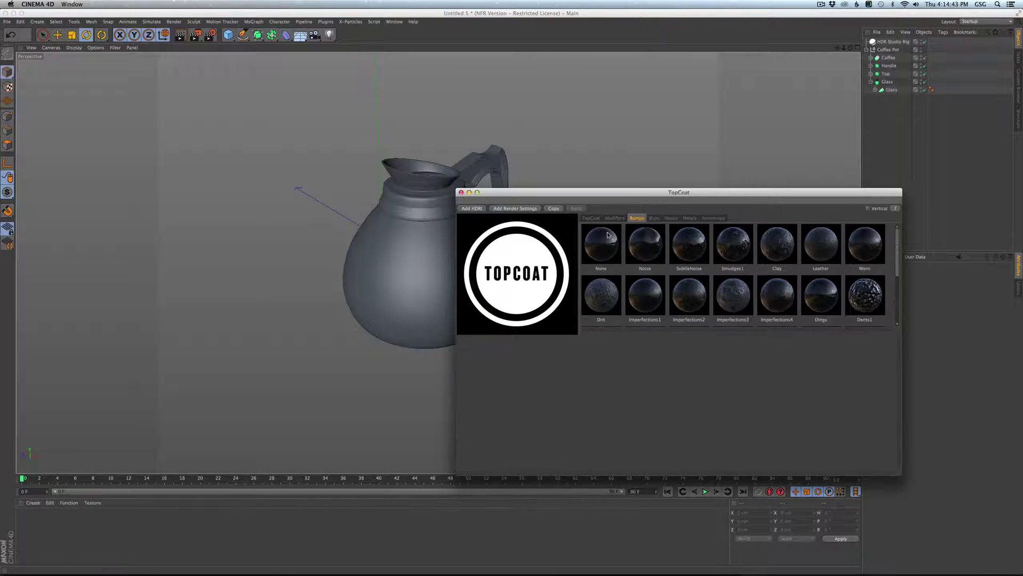
# - Create a TopCoat Chrome material and apply it to the coffee pot
pyautogui.click(590, 218)
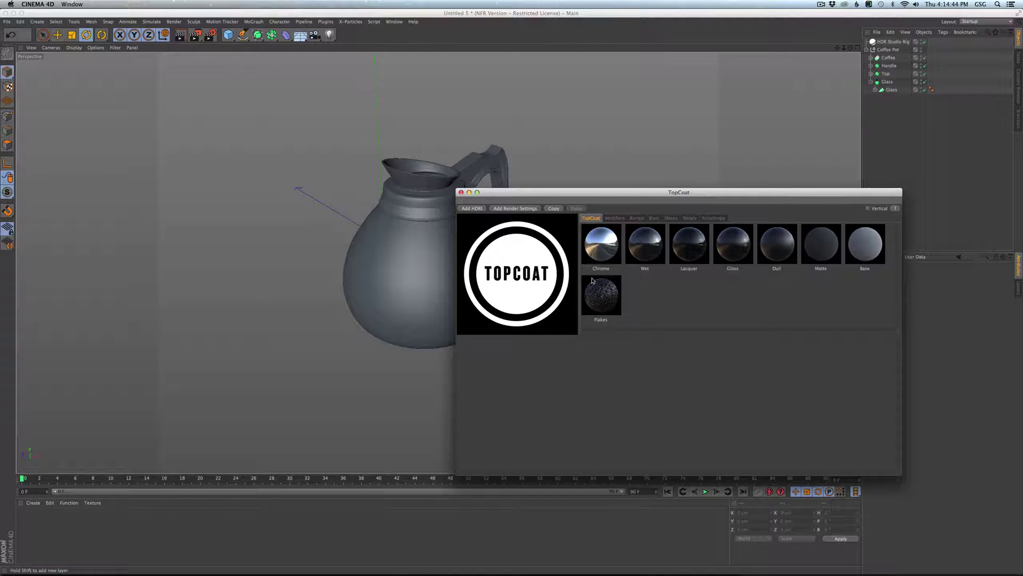
pyautogui.click(611, 252)
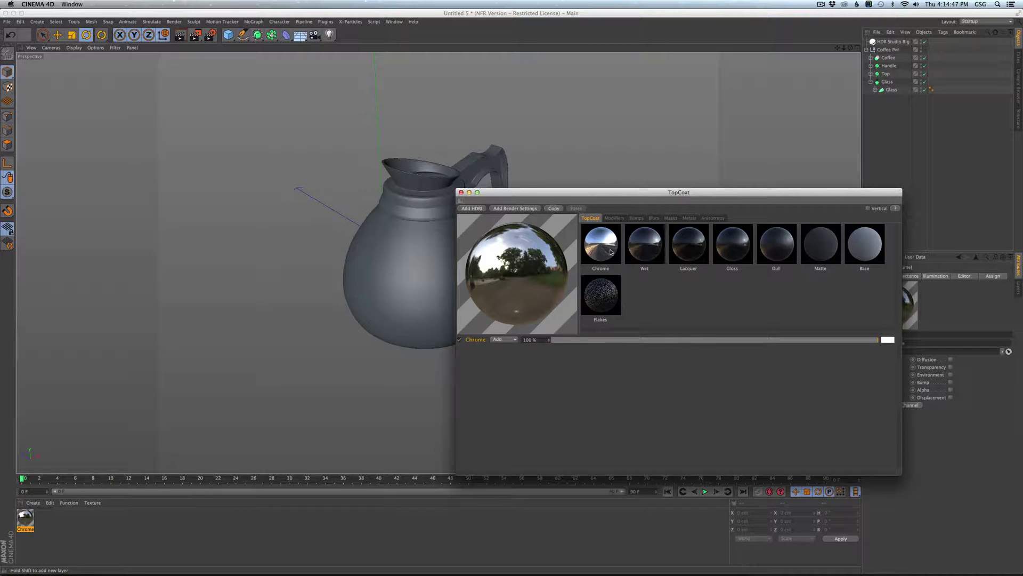
pyautogui.moveTo(611, 253); pyautogui.dragTo(889, 51)
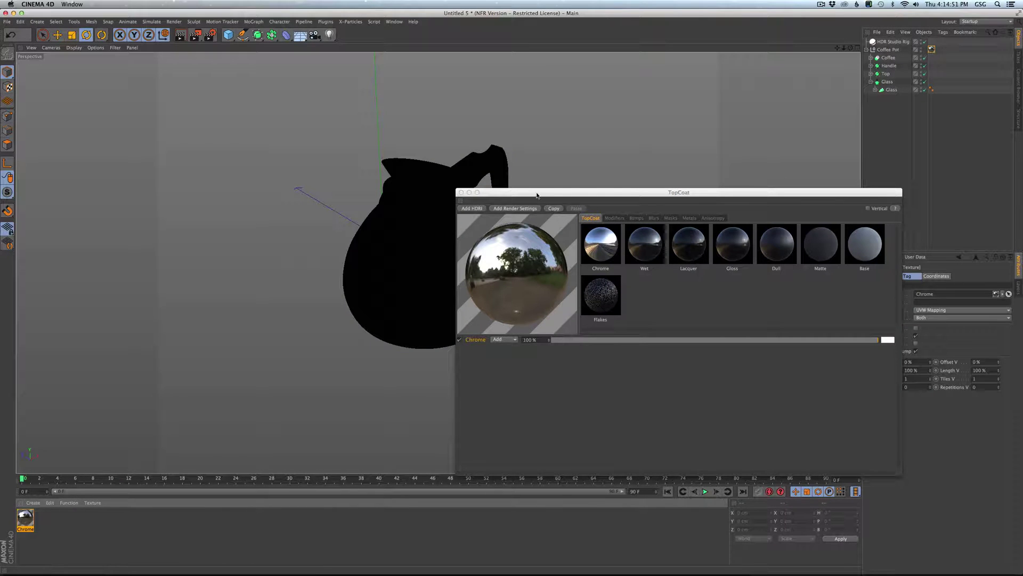
pyautogui.moveTo(537, 195); pyautogui.dragTo(642, 201)
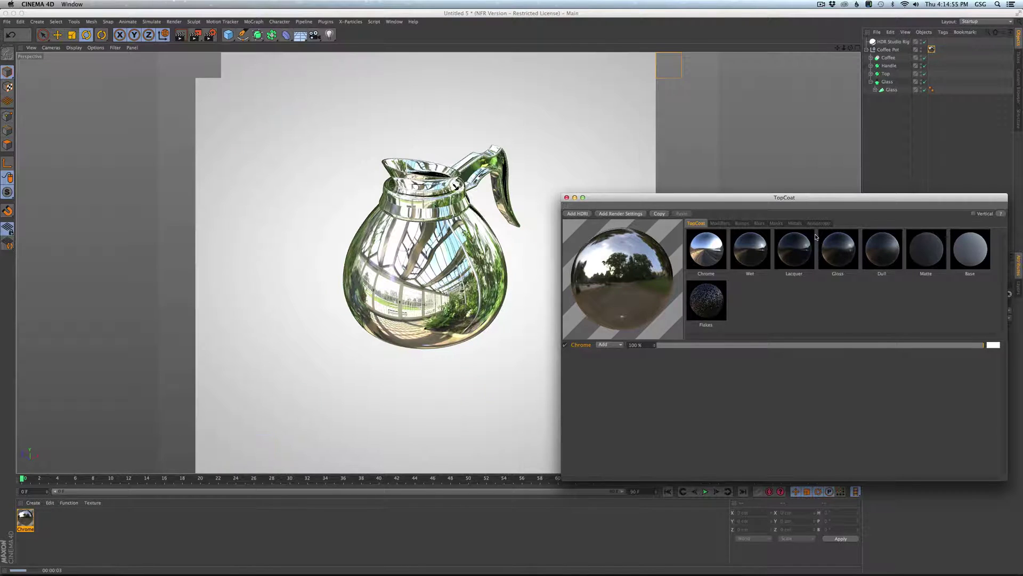
# - Compare Copper, Gold and Aluminum metal presets in an interactive render, settling on Copper
pyautogui.click(794, 223)
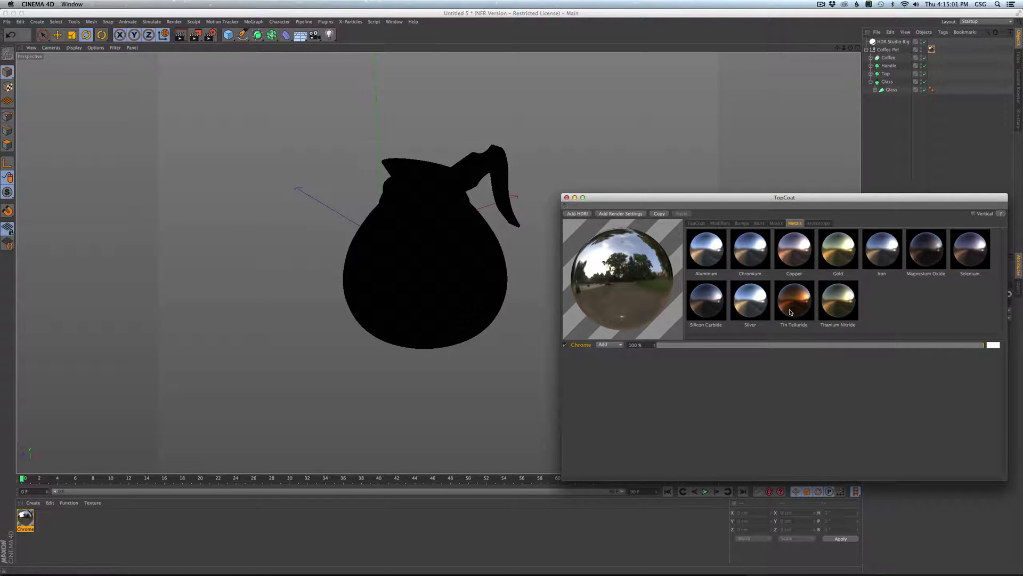
pyautogui.click(796, 253)
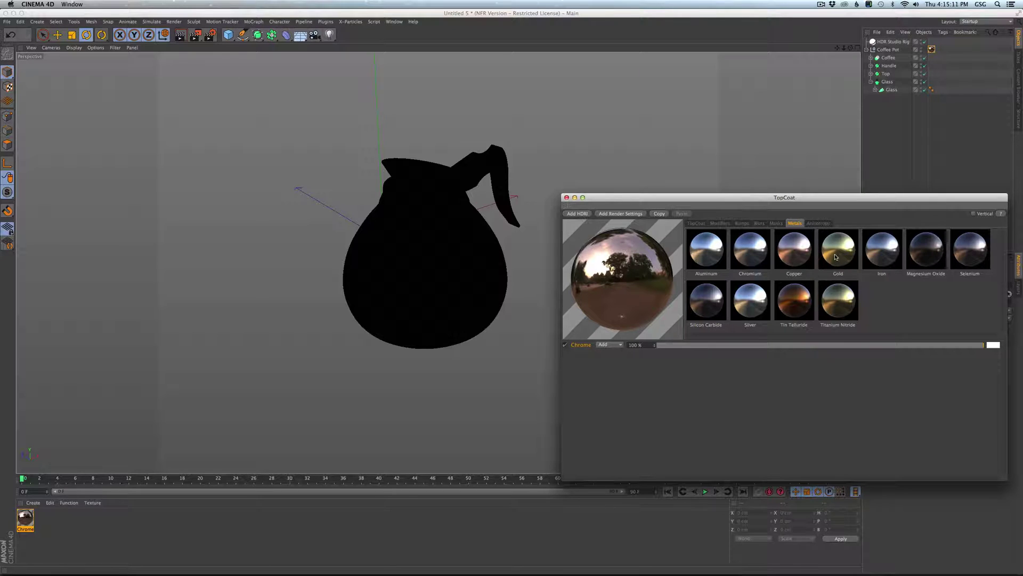
pyautogui.hotkey('alt', 'r')
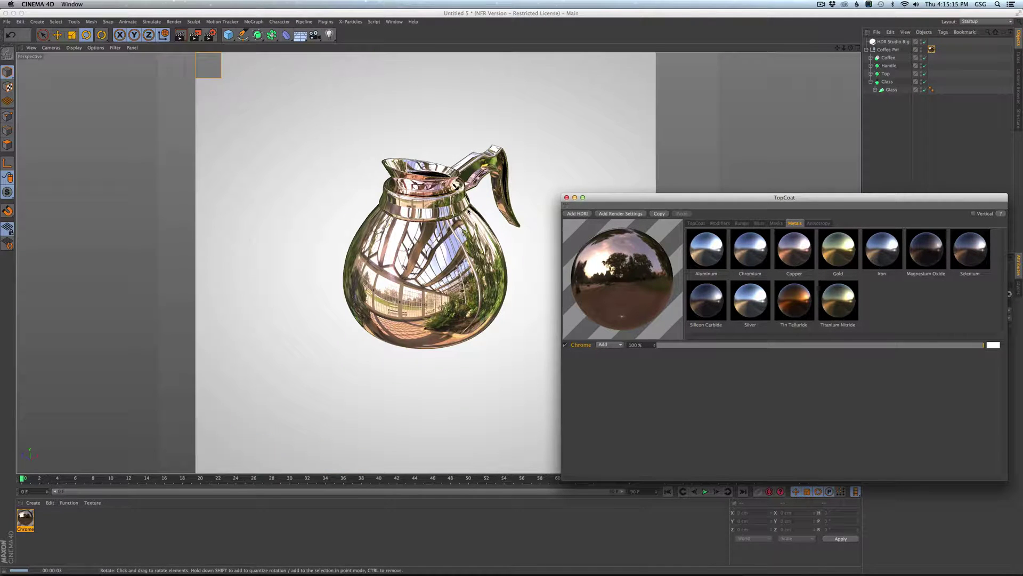
pyautogui.click(834, 249)
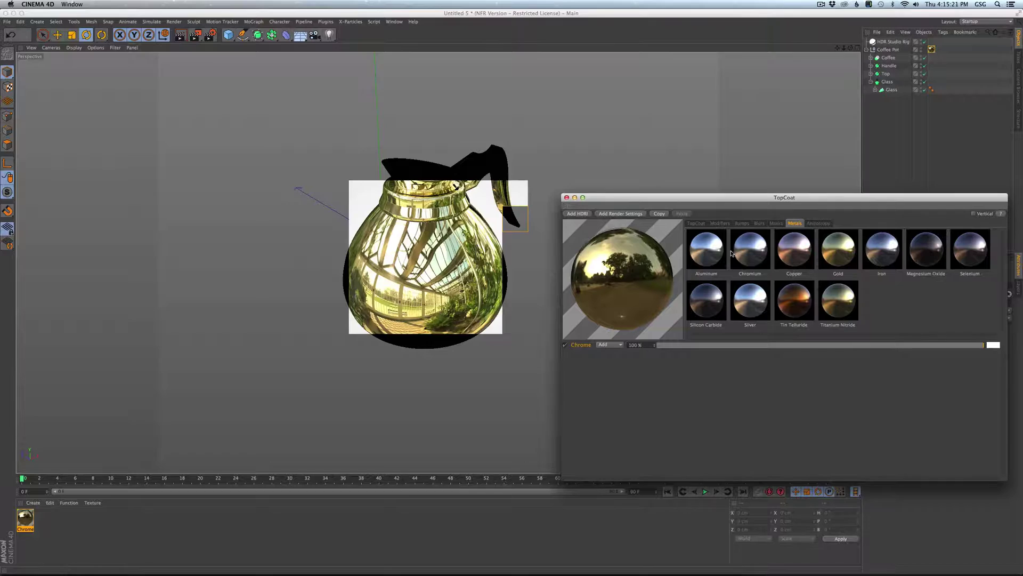
pyautogui.click(718, 263)
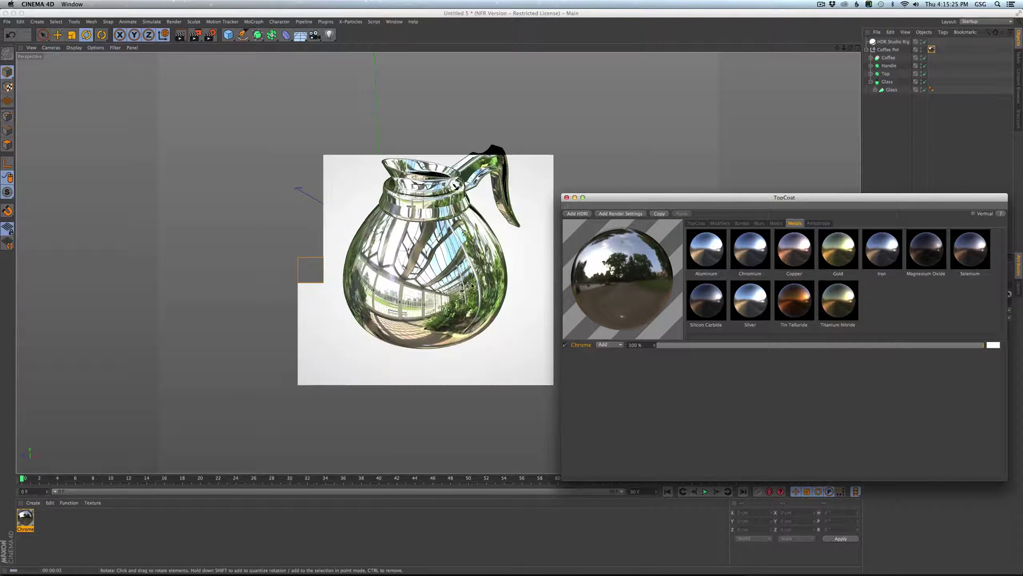
pyautogui.click(876, 260)
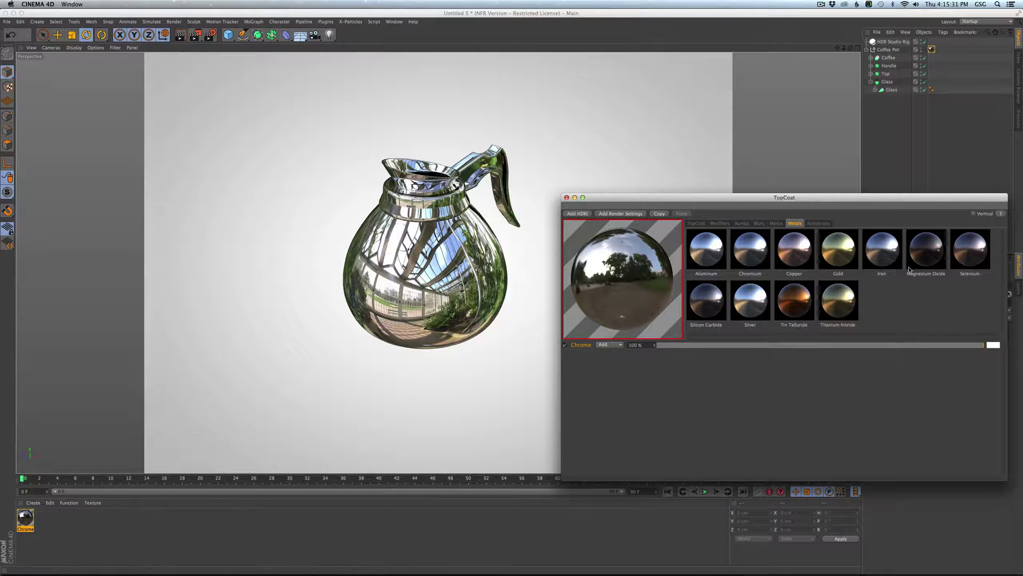
pyautogui.click(794, 248)
# - Test the Blur Amount at 14% and 67%, then reset it to 0%
pyautogui.click(724, 225)
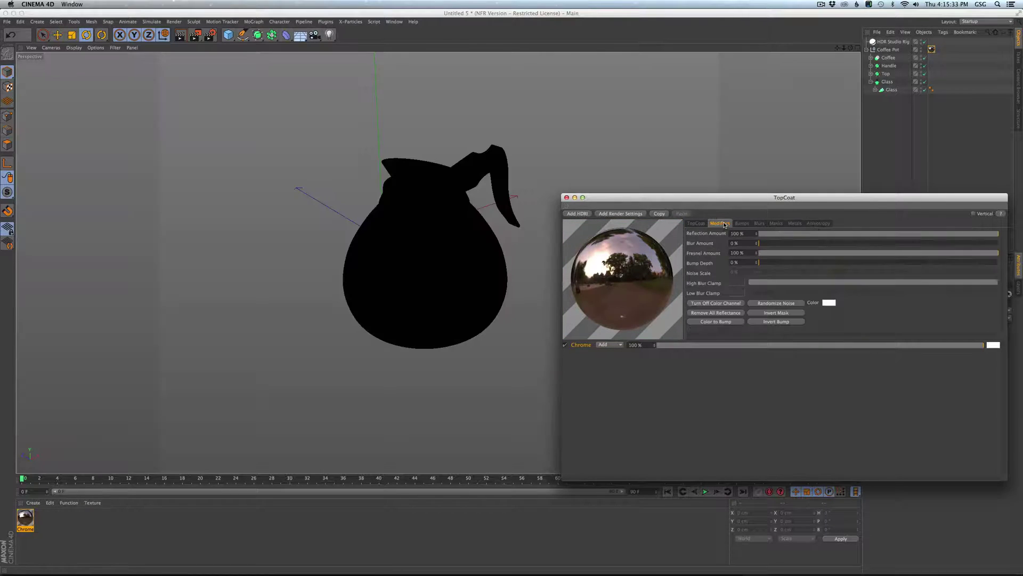
pyautogui.moveTo(753, 243); pyautogui.dragTo(794, 245)
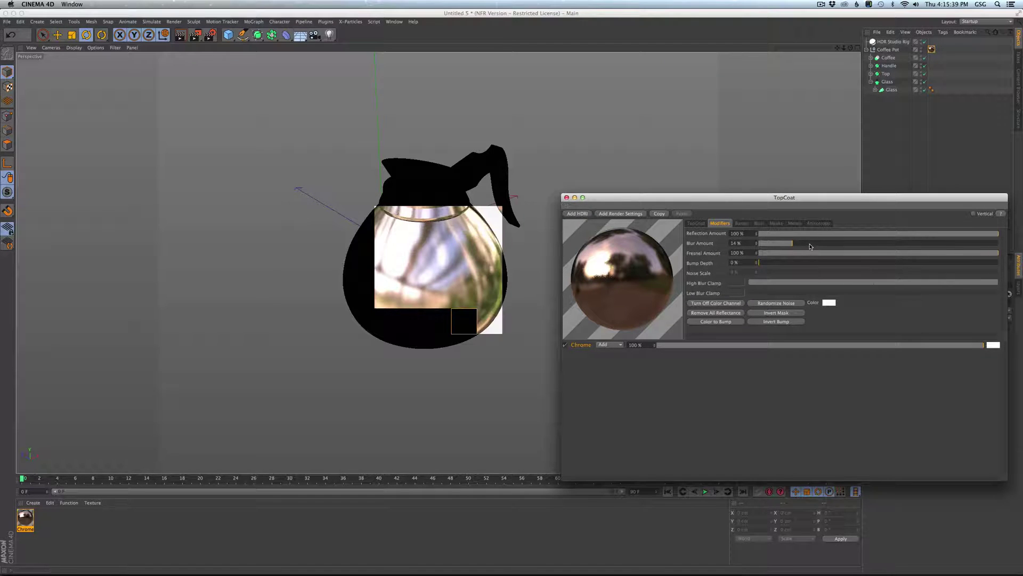
pyautogui.click(919, 245)
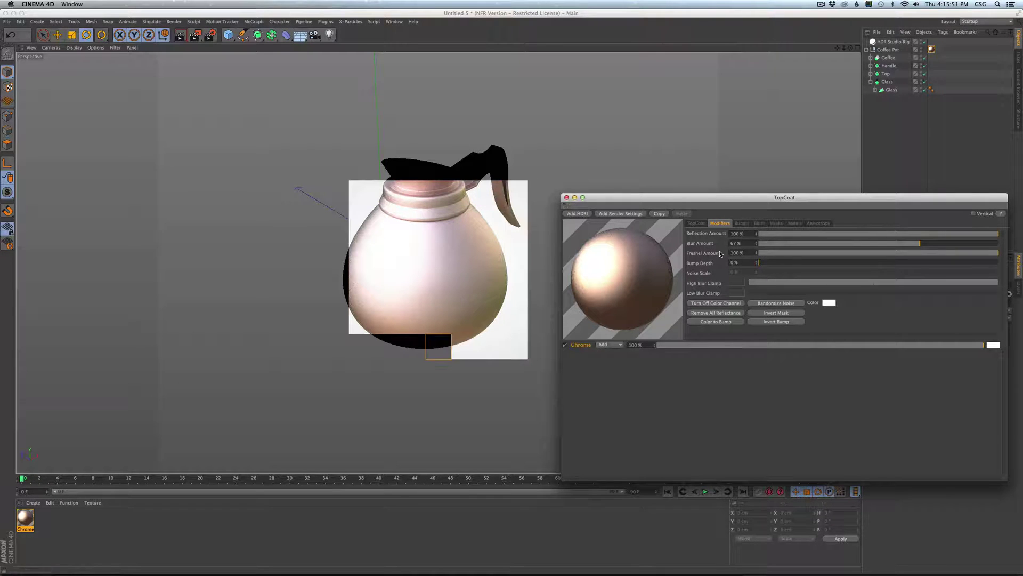
pyautogui.moveTo(773, 244); pyautogui.dragTo(683, 241)
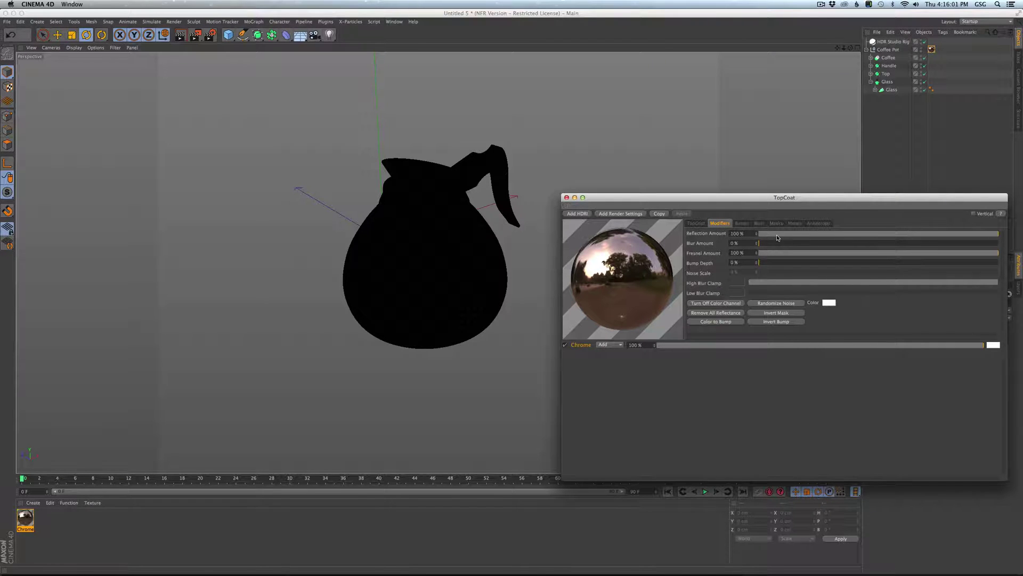
# - Set Blur Amount to 12% and apply the Dents1 bump preset
pyautogui.moveTo(774, 244); pyautogui.dragTo(788, 245)
pyautogui.click(742, 224)
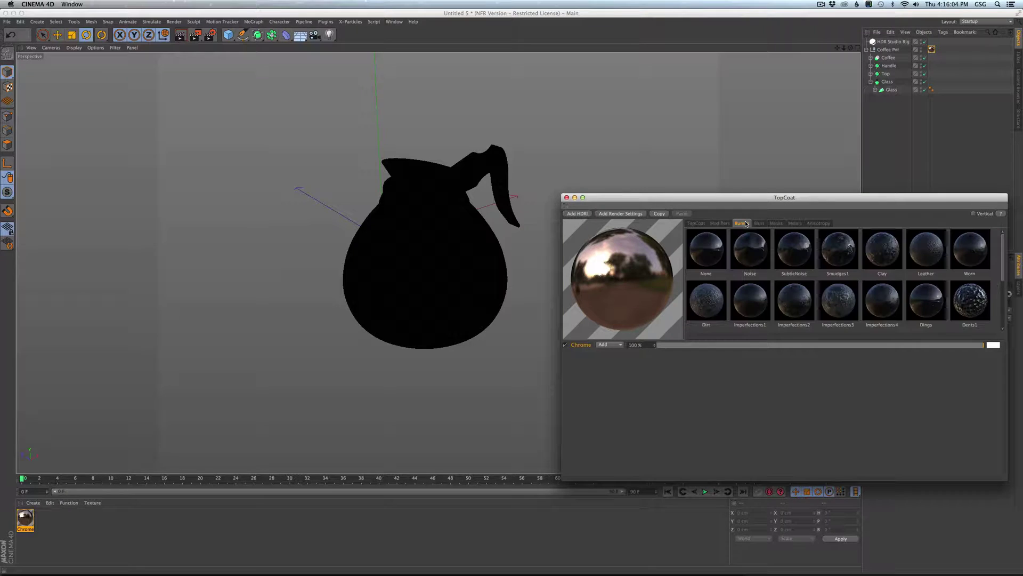
pyautogui.click(982, 313)
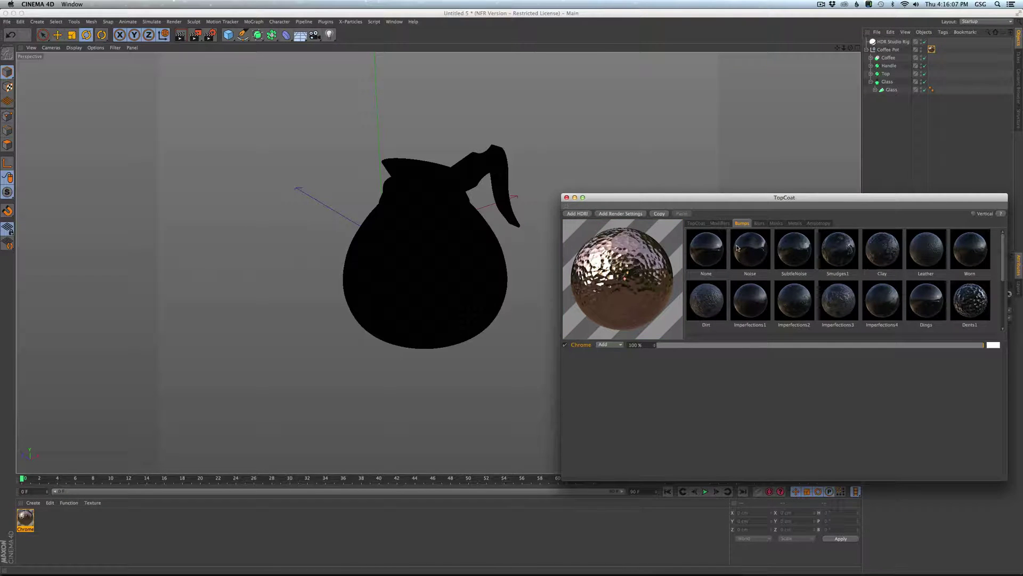
# - Set Bump Depth to 9% and render the viewport
pyautogui.click(720, 223)
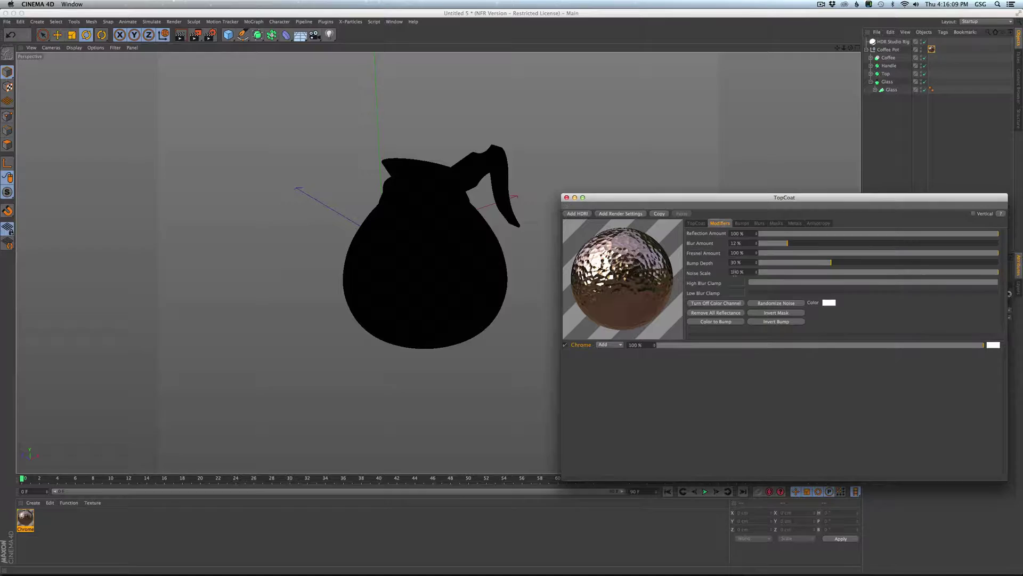
pyautogui.click(772, 263)
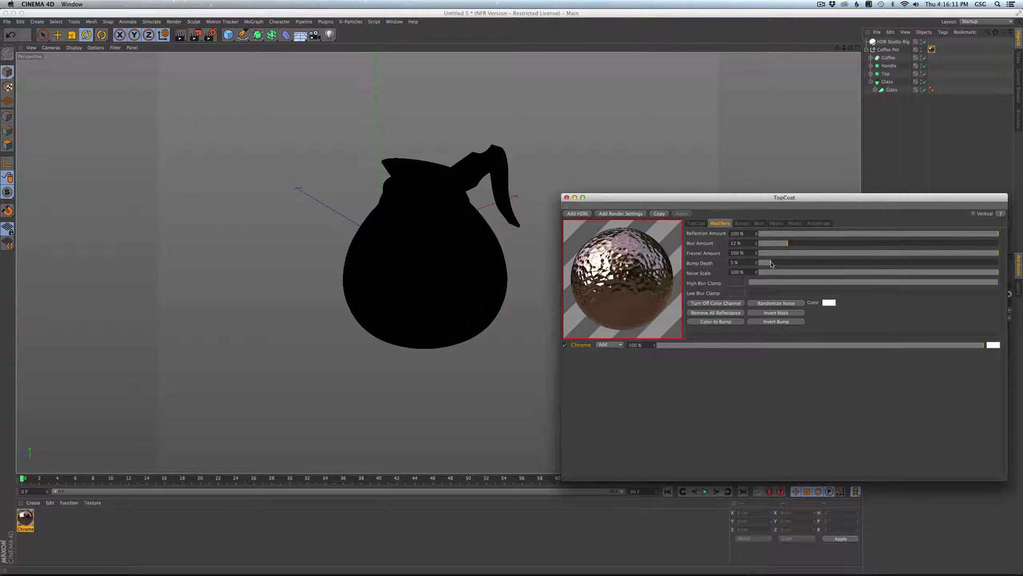
pyautogui.click(780, 263)
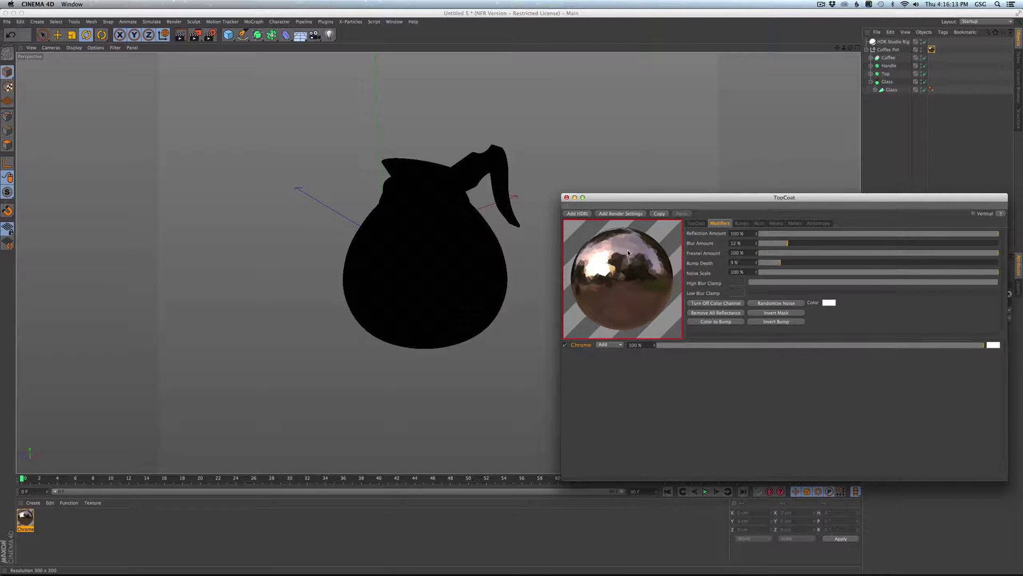
pyautogui.hotkey('ctrl', 'r')
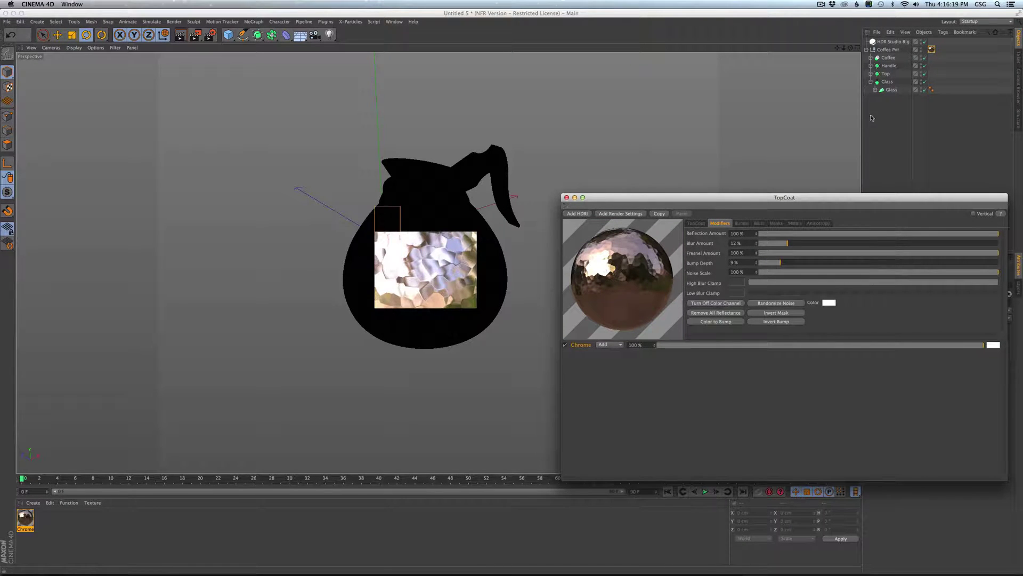
# - Open the HDRI Browser for the HDR Studio Rig and close it again
pyautogui.doubleClick(872, 41)
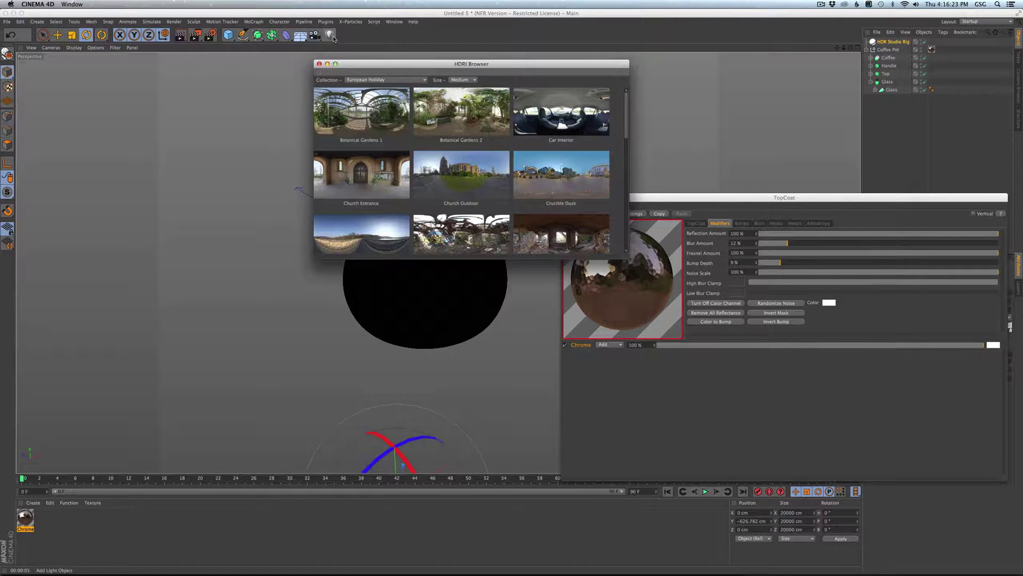
pyautogui.click(319, 64)
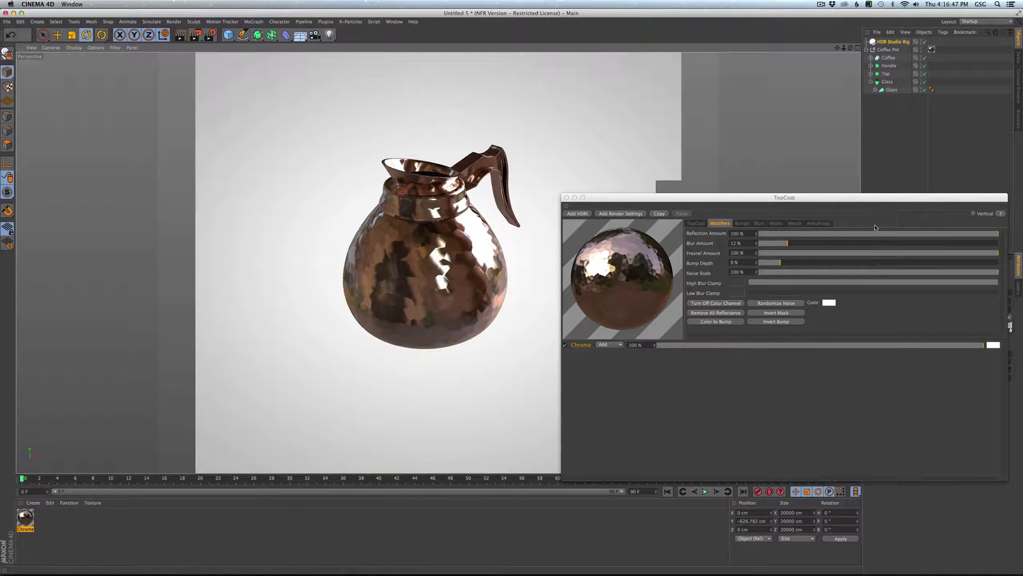
# - Display TopCoat's anisotropy presets (None, Radial, Lines, Circles, Grid) for the Chrome material
pyautogui.click(696, 223)
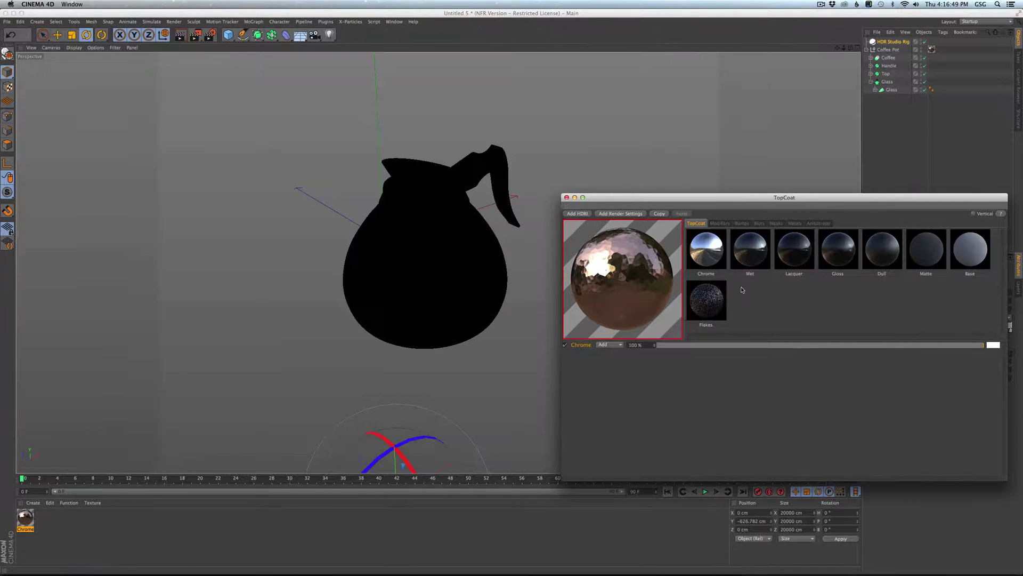
pyautogui.click(796, 226)
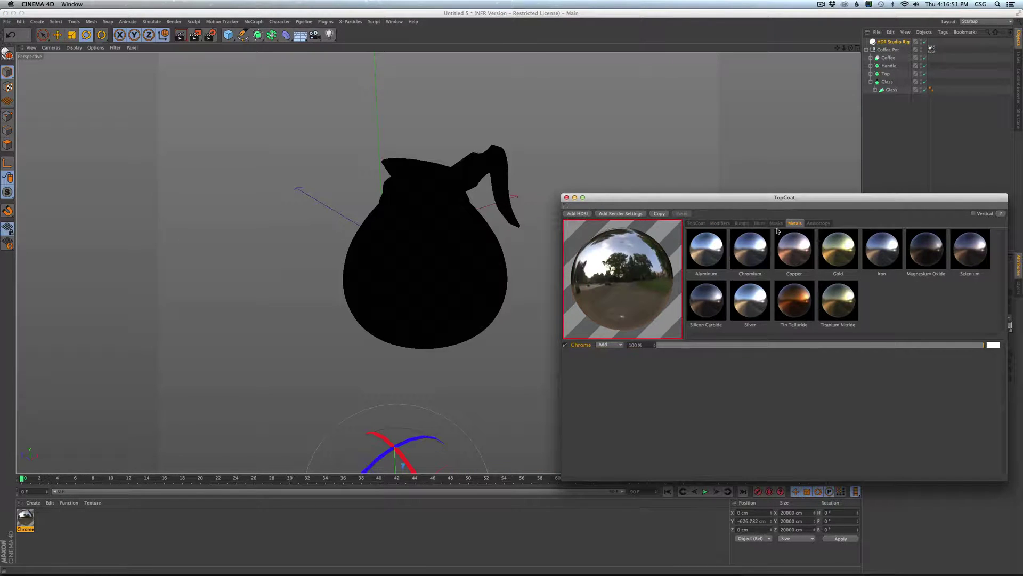
pyautogui.click(826, 224)
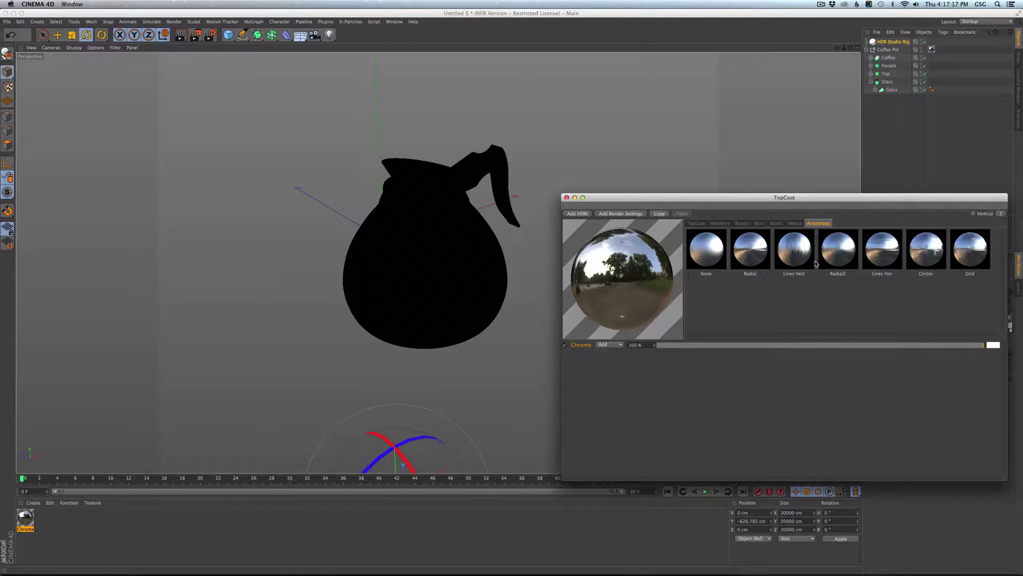
# - Apply a brushed anisotropy preset and drop the material onto the Coffee object
pyautogui.click(764, 264)
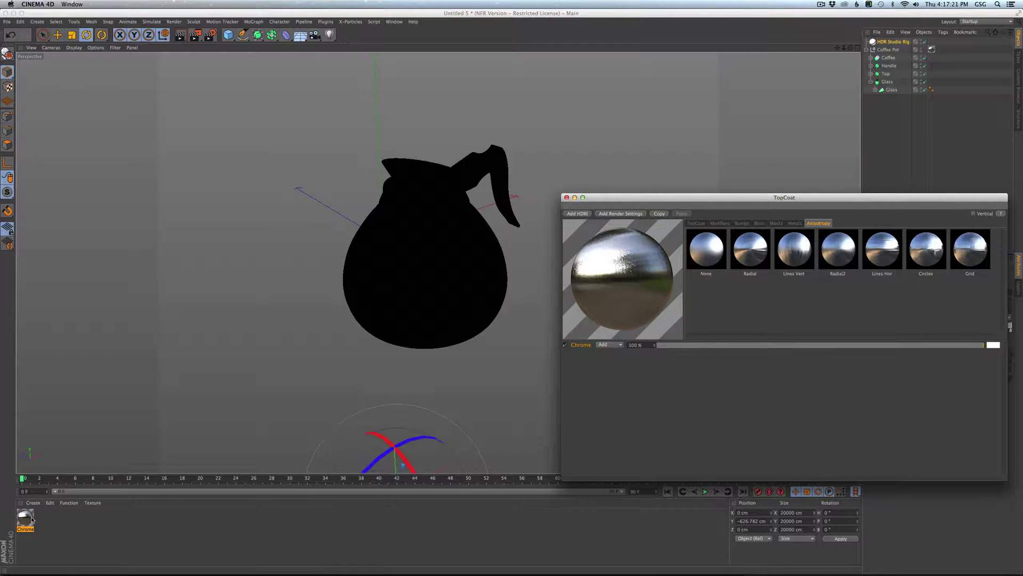
pyautogui.moveTo(32, 520); pyautogui.dragTo(710, 247)
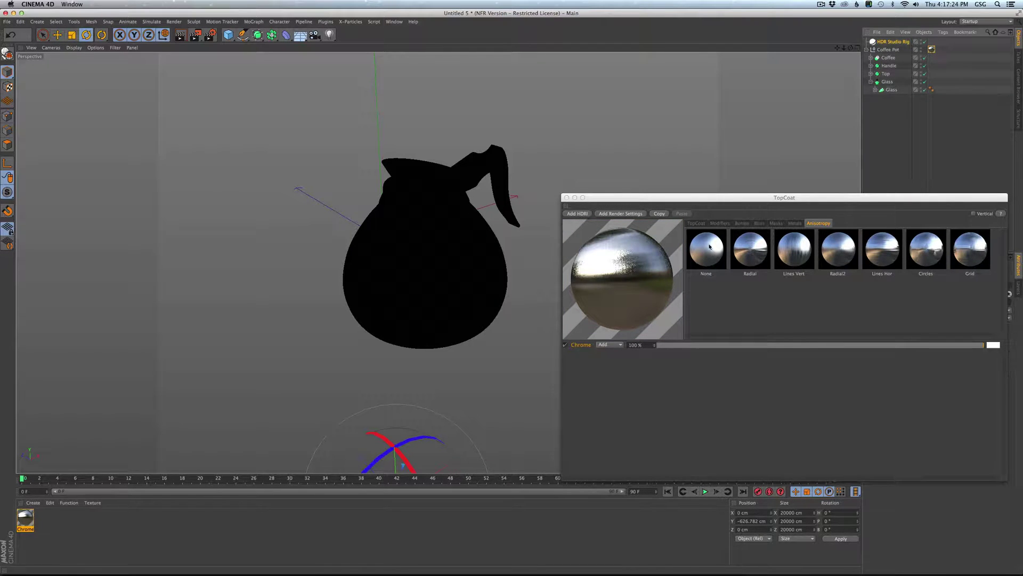
pyautogui.click(591, 271)
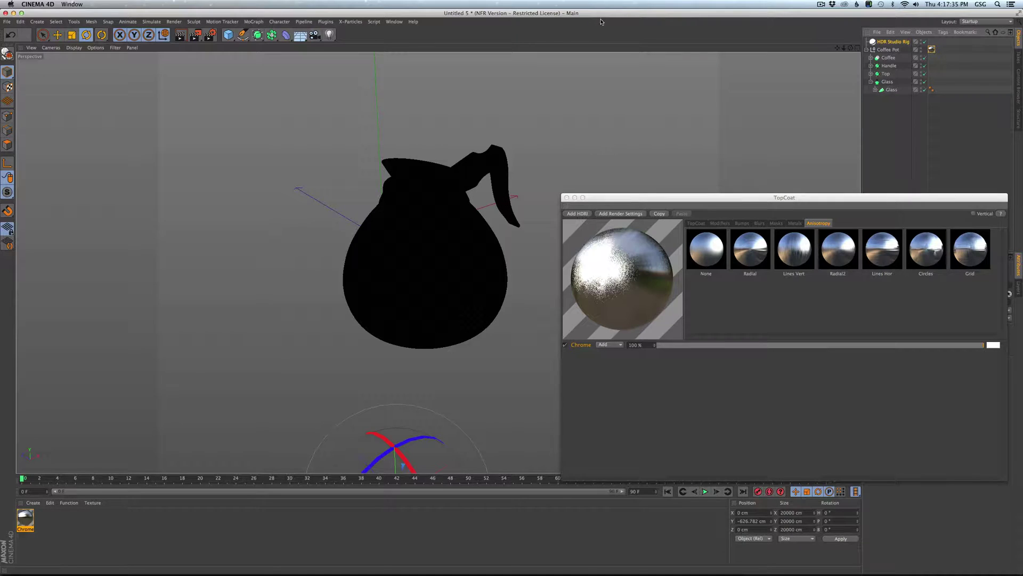
# - Reposition the TopCoat window at the screen bottom, clear of the rendered pot
pyautogui.moveTo(681, 196); pyautogui.dragTo(661, 223)
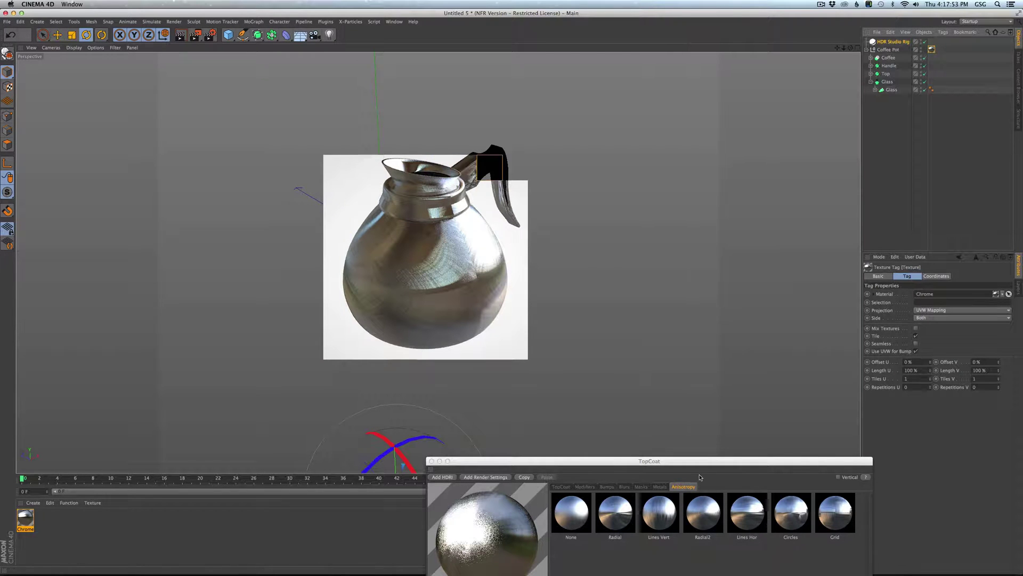
pyautogui.moveTo(695, 462); pyautogui.dragTo(681, 337)
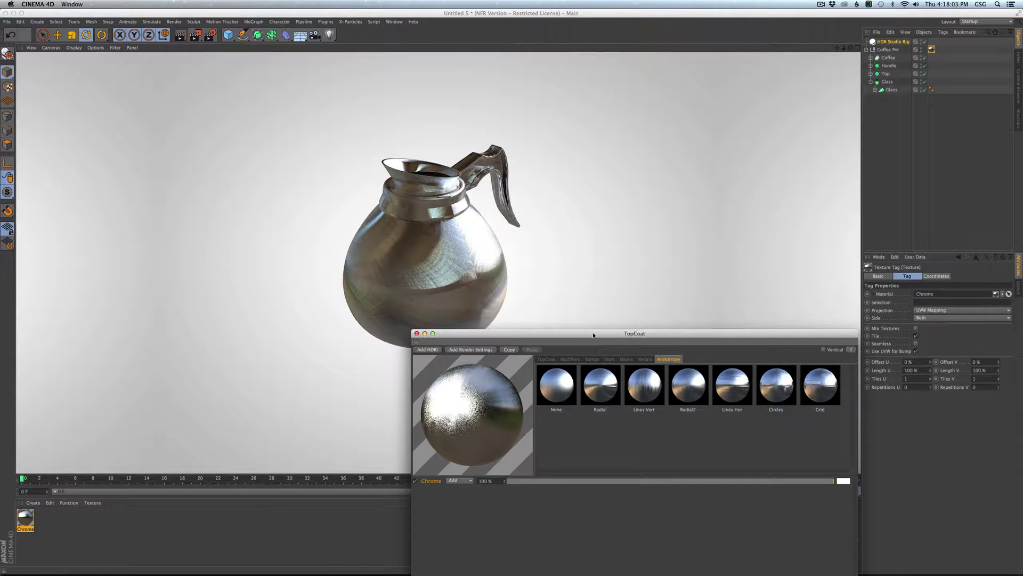
pyautogui.moveTo(593, 336); pyautogui.dragTo(456, 488)
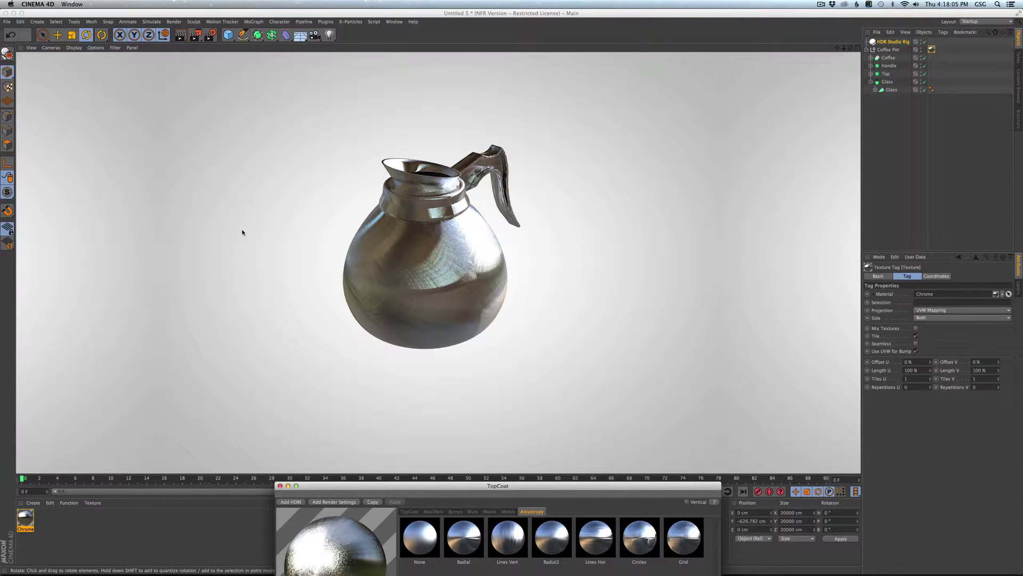
# - Set the Chrome texture tag to Flat projection and rotate the plane 90° on P
pyautogui.click(931, 50)
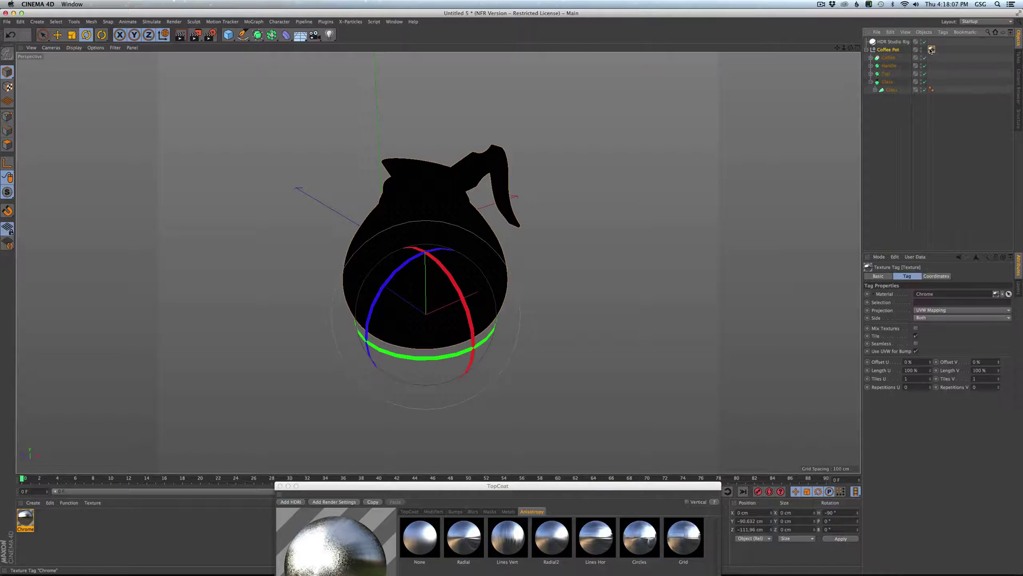
pyautogui.click(927, 310)
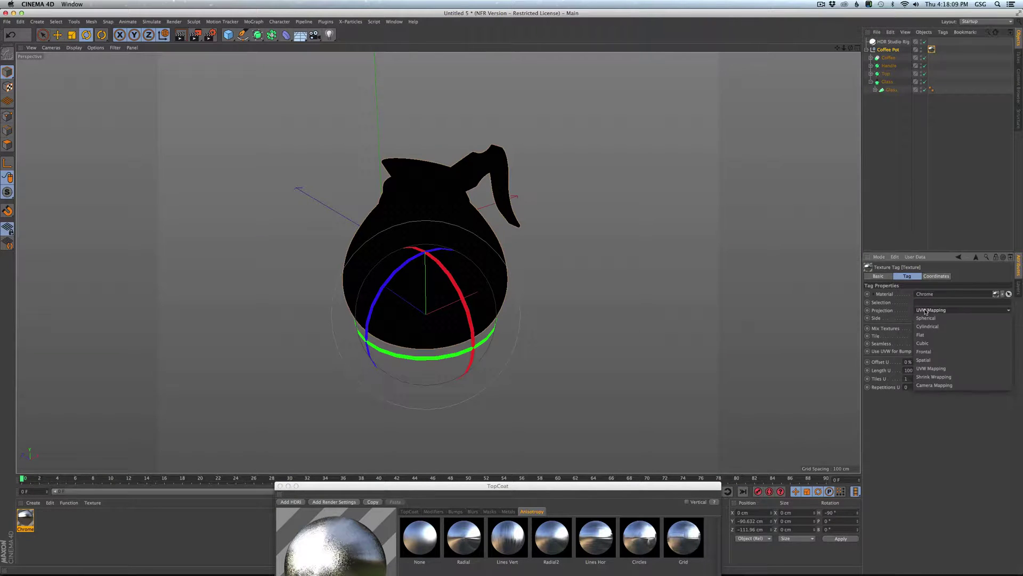
pyautogui.click(922, 335)
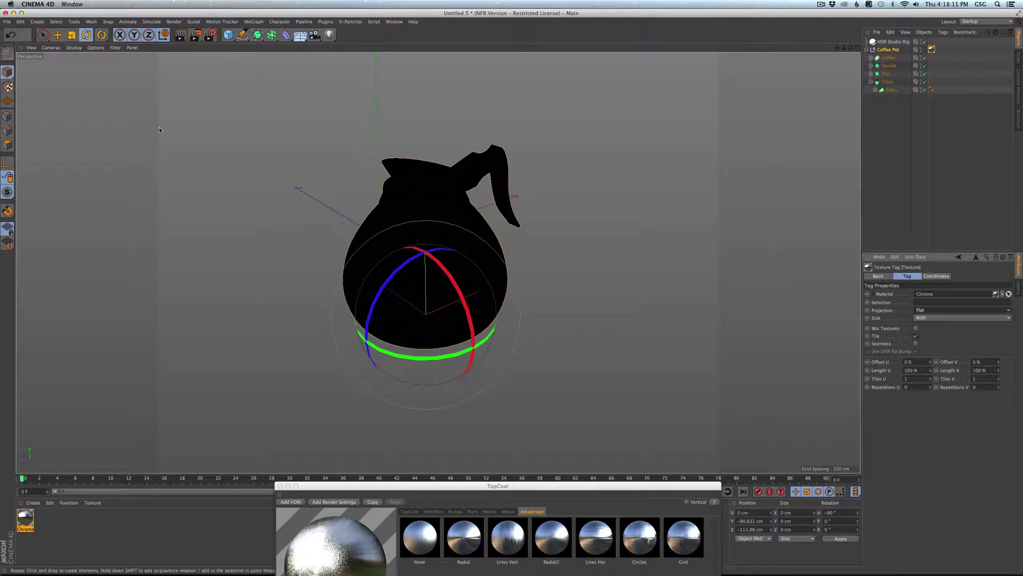
pyautogui.click(8, 86)
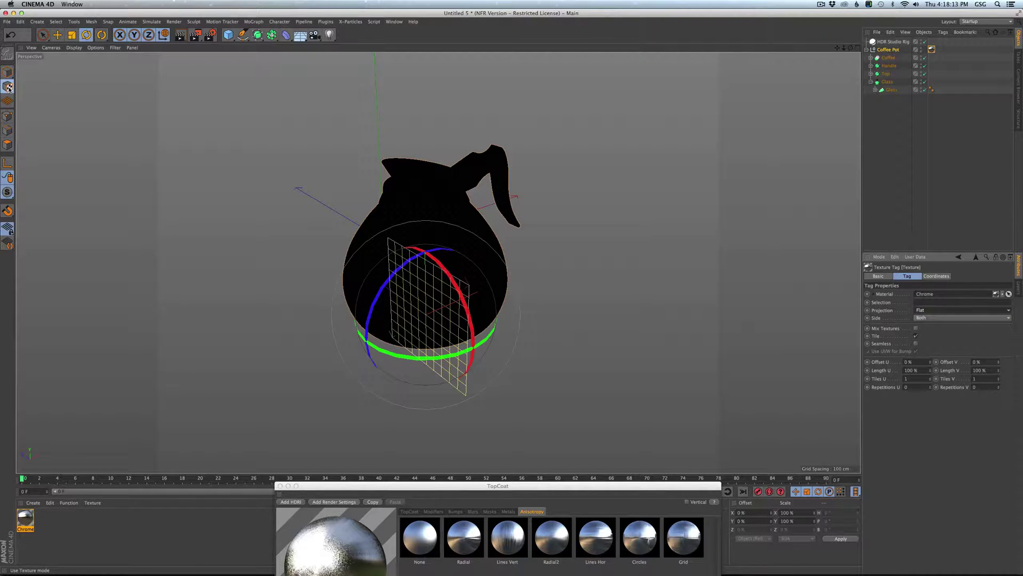
pyautogui.click(9, 165)
pyautogui.click(440, 296)
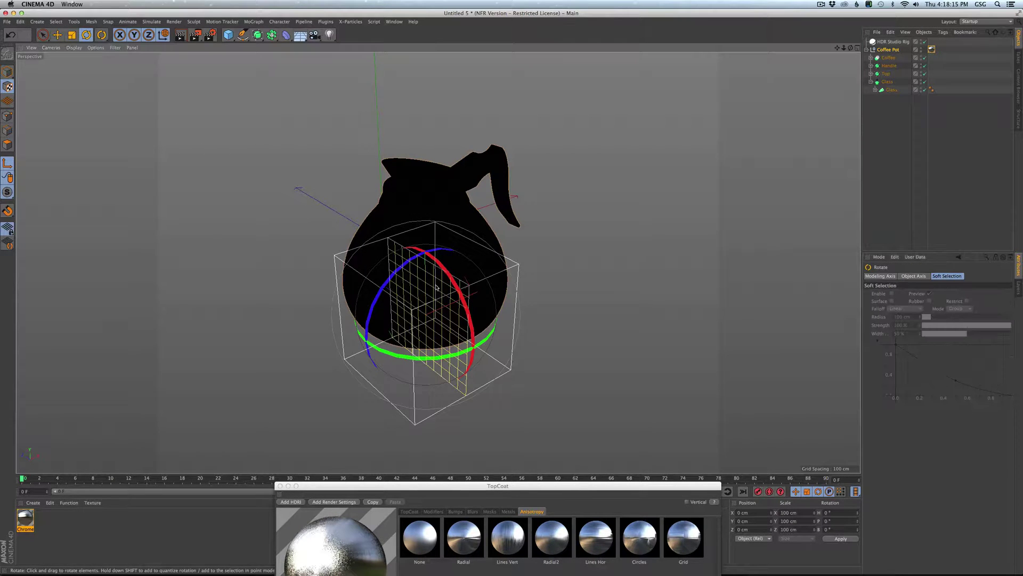
pyautogui.moveTo(412, 262); pyautogui.dragTo(414, 331)
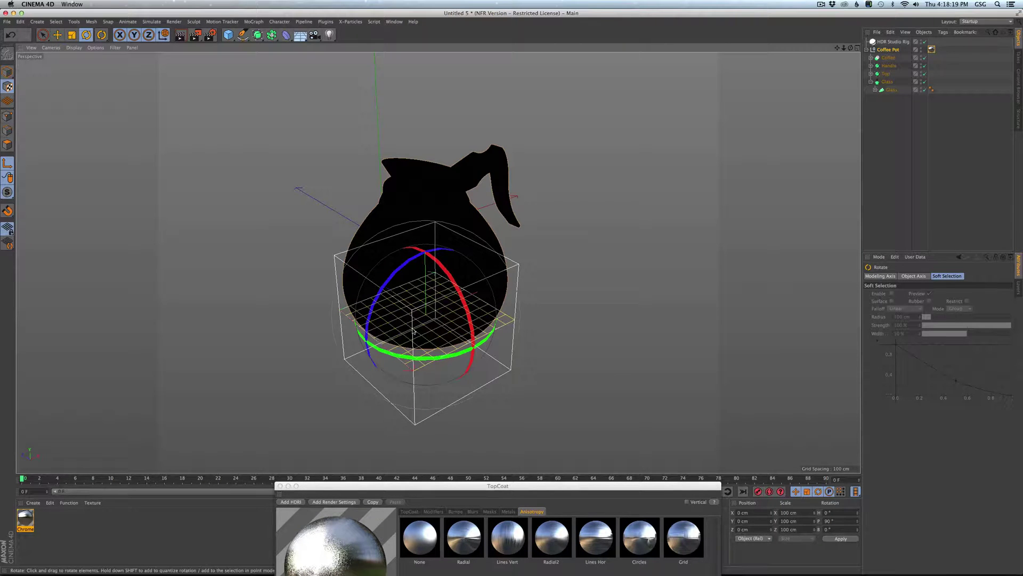
# - Start an interactive render region, orbit below the pot and enlarge the region
pyautogui.press('super+r')
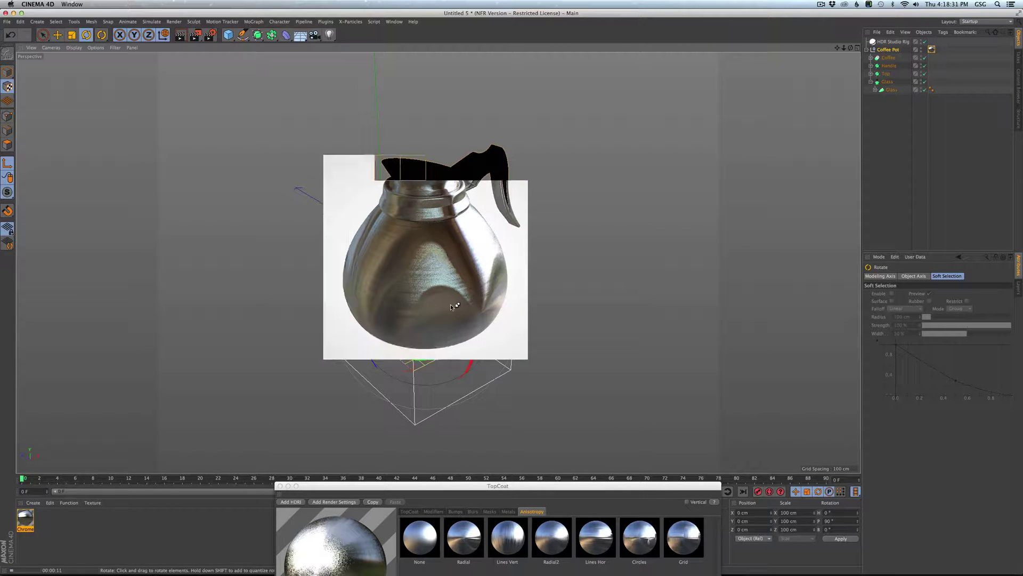
pyautogui.keyDown('alt'); pyautogui.moveTo(431, 327); pyautogui.dragTo(449, 208); pyautogui.keyUp('alt')
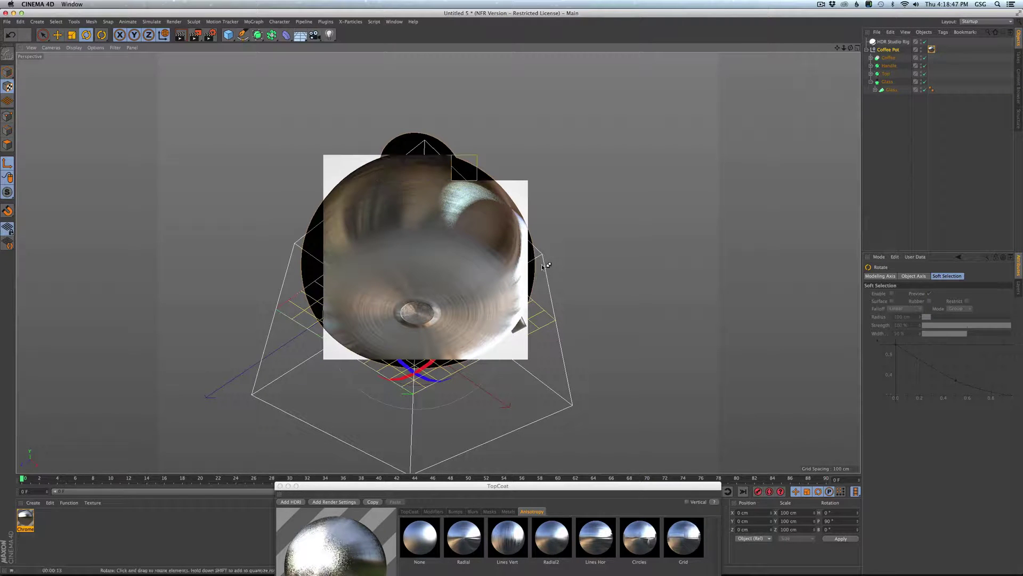
pyautogui.keyDown('alt'); pyautogui.moveTo(496, 302); pyautogui.dragTo(471, 245); pyautogui.keyUp('alt')
pyautogui.press('e')
pyautogui.keyDown('alt'); pyautogui.moveTo(404, 277); pyautogui.dragTo(502, 334); pyautogui.keyUp('alt')
pyautogui.moveTo(375, 250); pyautogui.dragTo(372, 207)
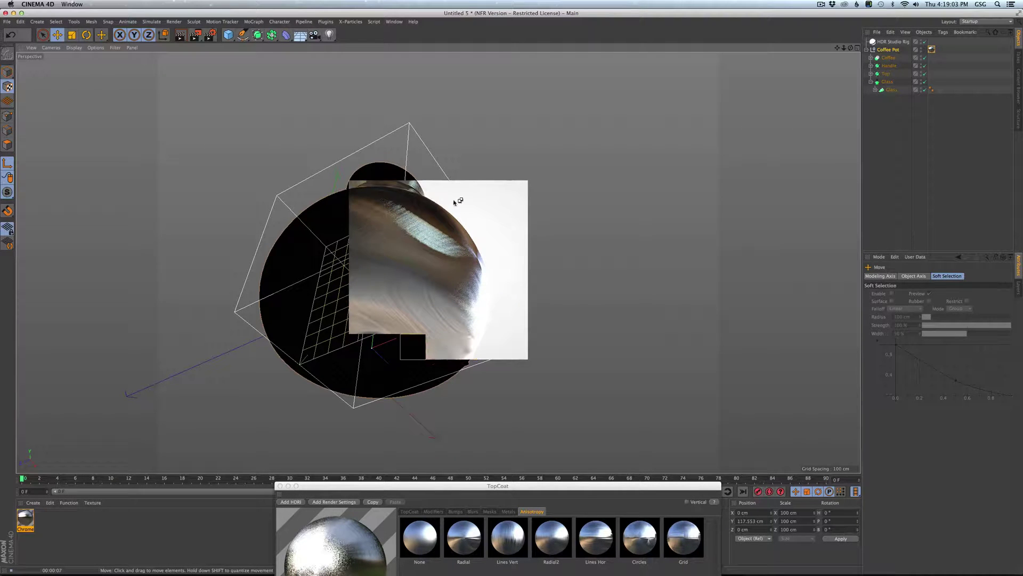
pyautogui.moveTo(350, 341); pyautogui.dragTo(324, 342)
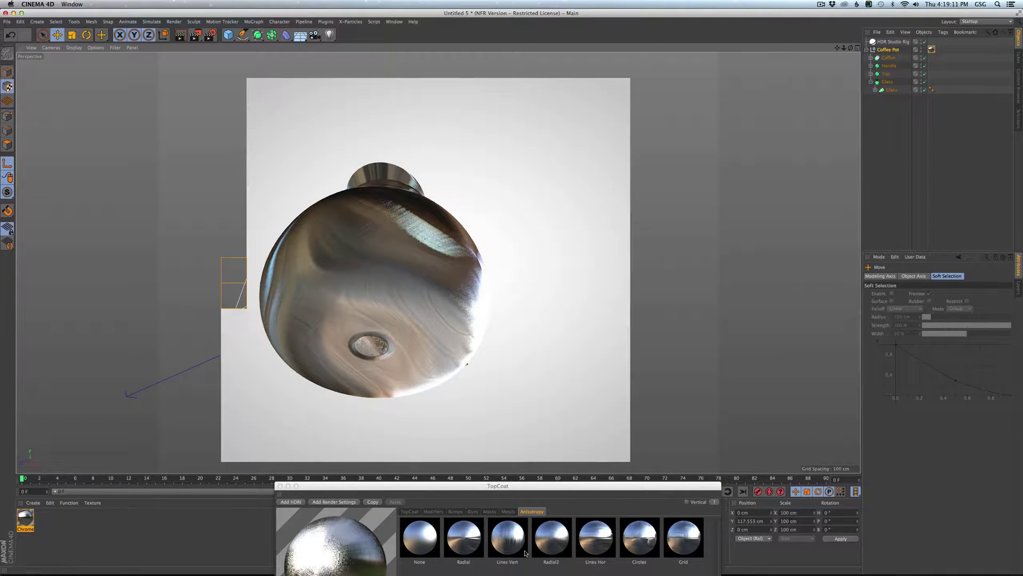
# - Apply the Circles anisotropy pattern and view the pot from the front
pyautogui.click(634, 552)
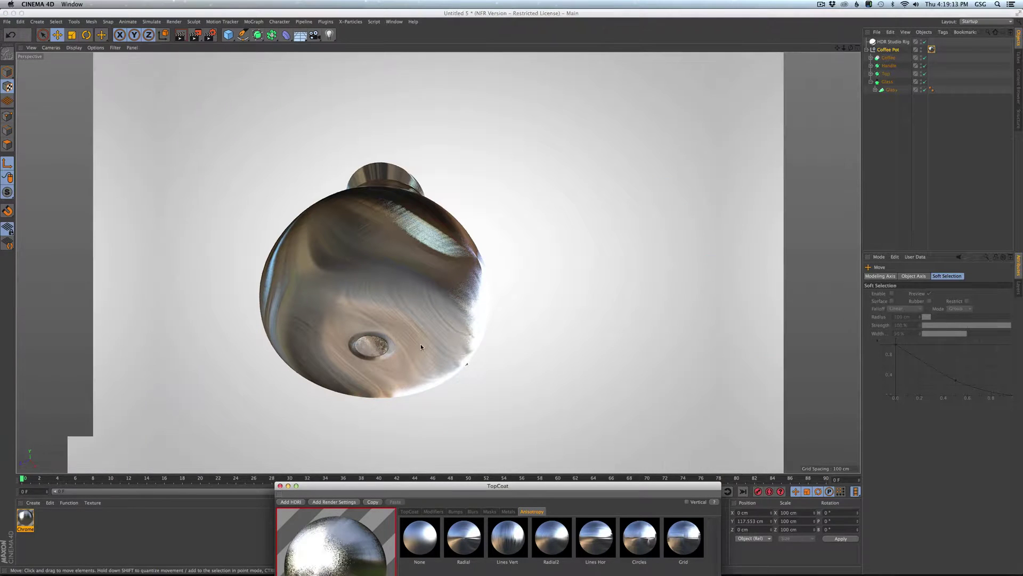
pyautogui.keyDown('alt'); pyautogui.moveTo(421, 347); pyautogui.dragTo(369, 280); pyautogui.keyUp('alt')
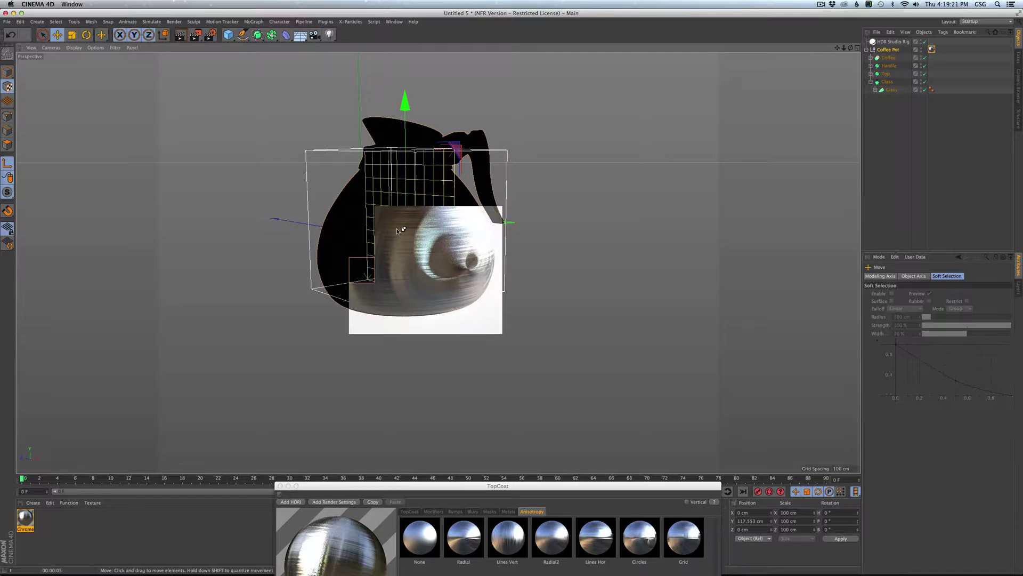
pyautogui.click(667, 528)
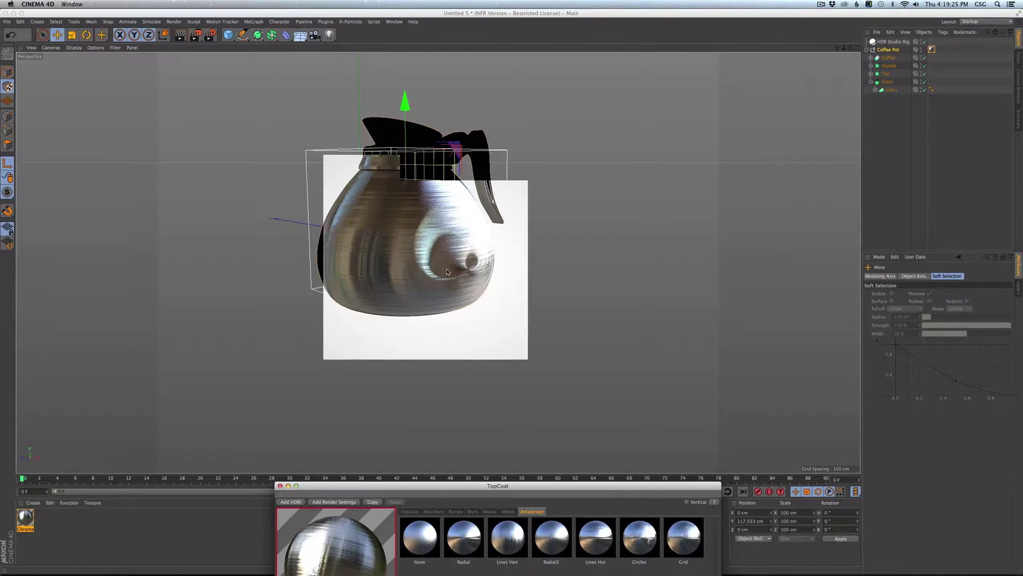
pyautogui.click(421, 225)
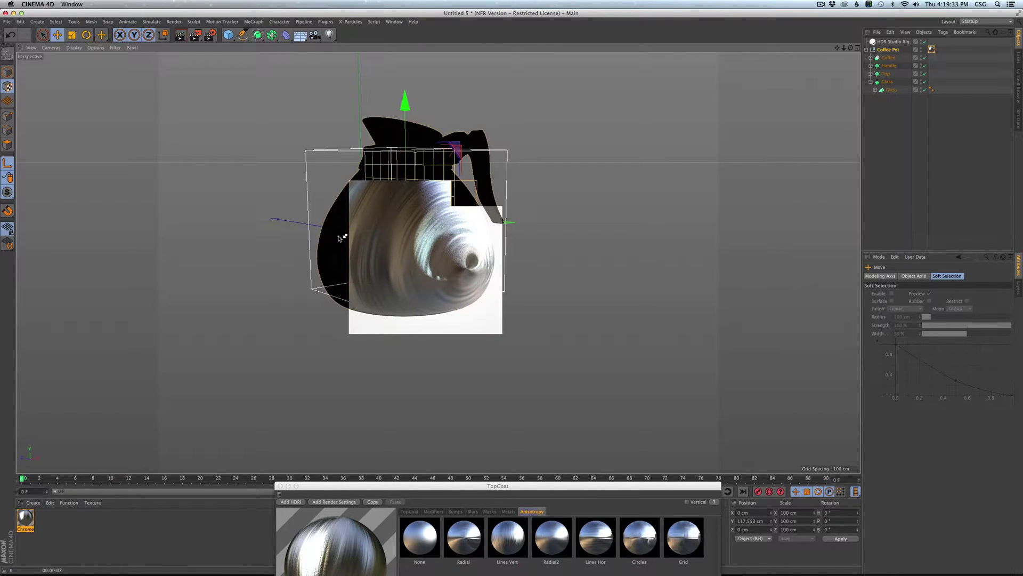
pyautogui.moveTo(338, 238); pyautogui.dragTo(320, 238)
# - Scale the flat texture projection up to 187.786 cm
pyautogui.hotkey('alt', 'r')
pyautogui.press('t')
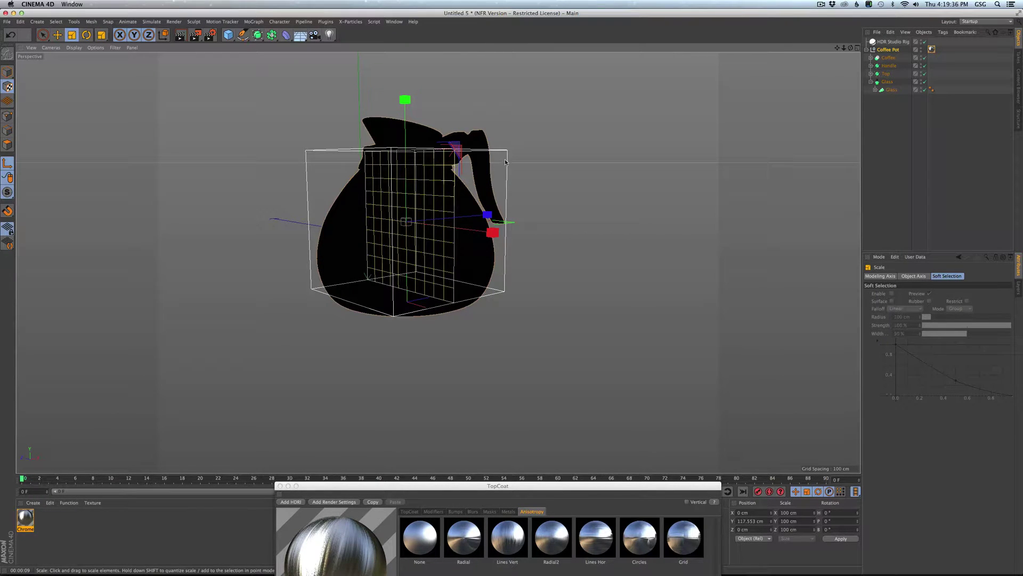
pyautogui.moveTo(505, 162); pyautogui.dragTo(291, 275)
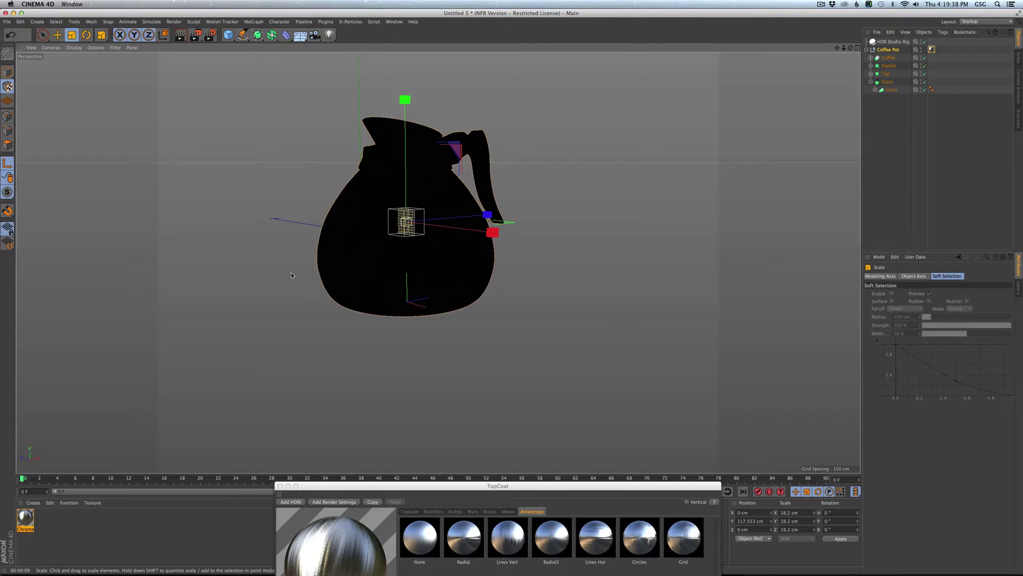
pyautogui.hotkey('alt', 'r')
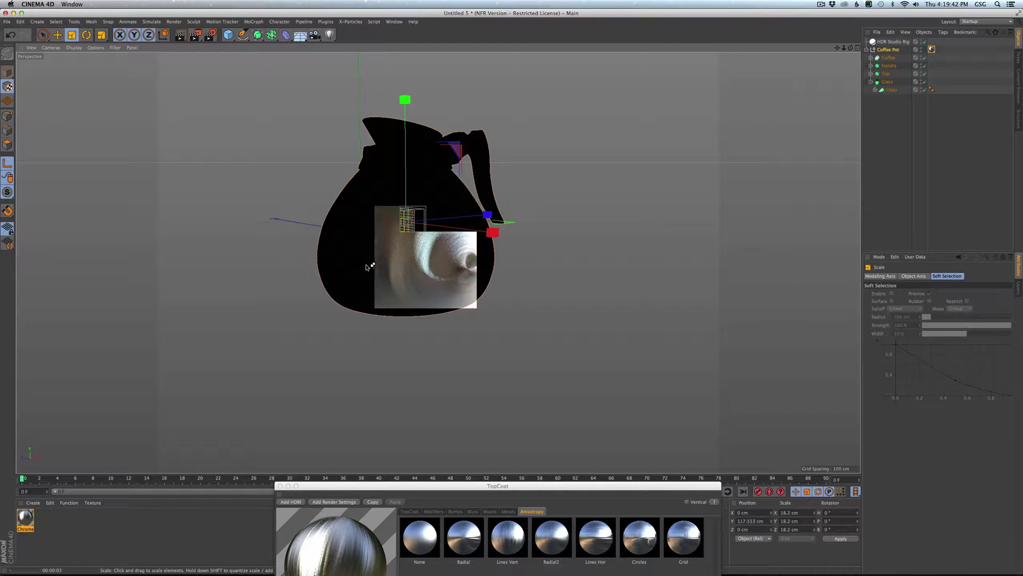
pyautogui.moveTo(367, 267); pyautogui.dragTo(598, 131)
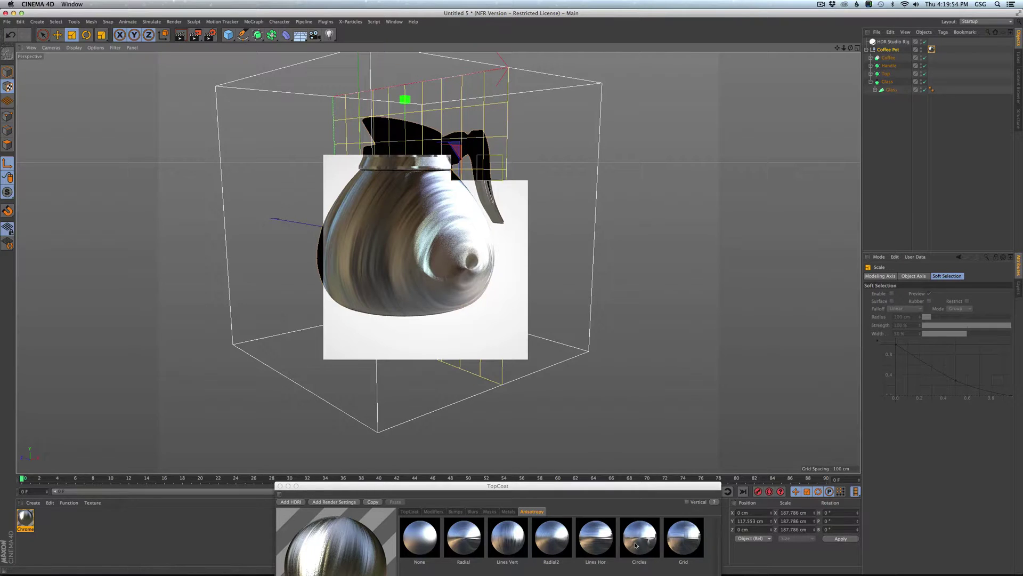
# - Zoom in on the pot and reapply the Circles anisotropy pattern to the chrome
pyautogui.keyDown('alt'); pyautogui.moveTo(450, 347); pyautogui.dragTo(461, 339); pyautogui.keyUp('alt')
pyautogui.scroll(5, 461, 333)
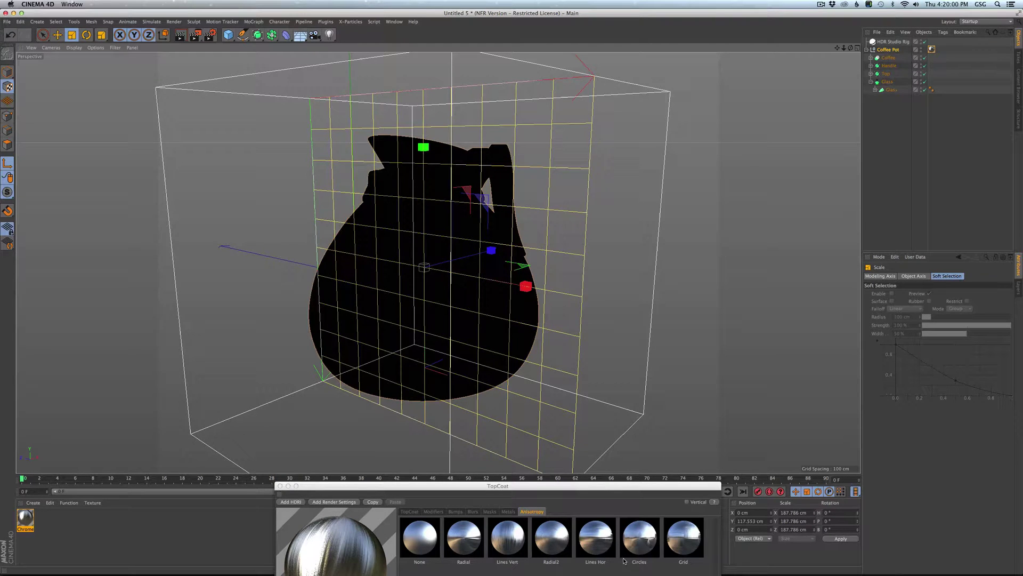
pyautogui.click(643, 545)
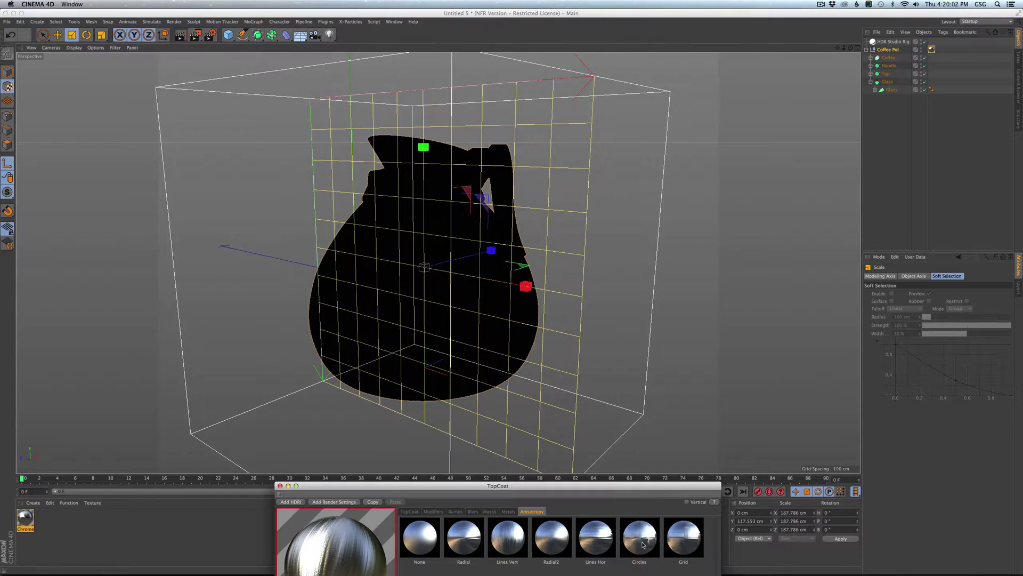
pyautogui.click(501, 422)
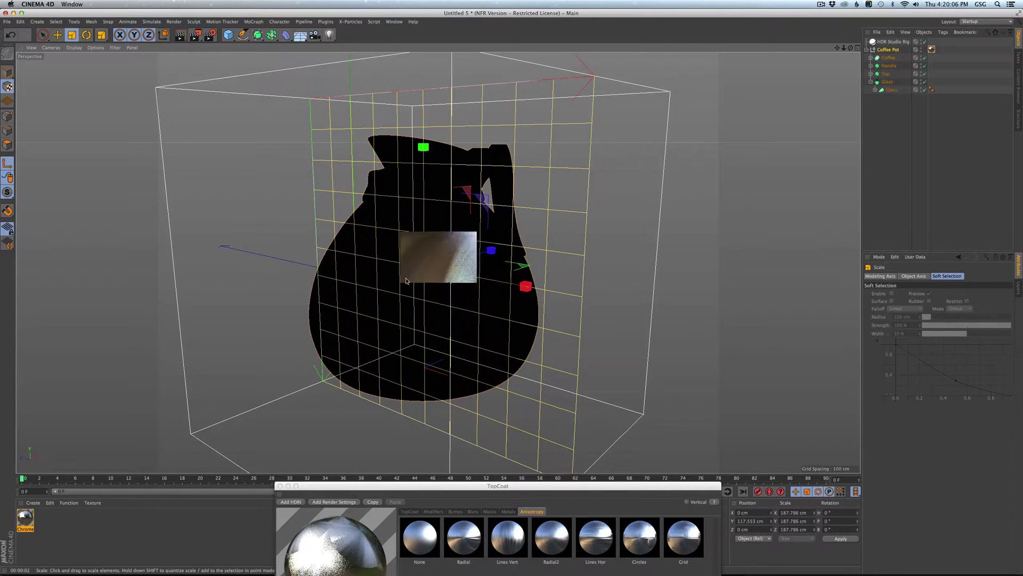
# - Switch to the Grid brushed pattern and scale the texture projection down to 59.858 cm
pyautogui.moveTo(406, 281); pyautogui.dragTo(263, 354)
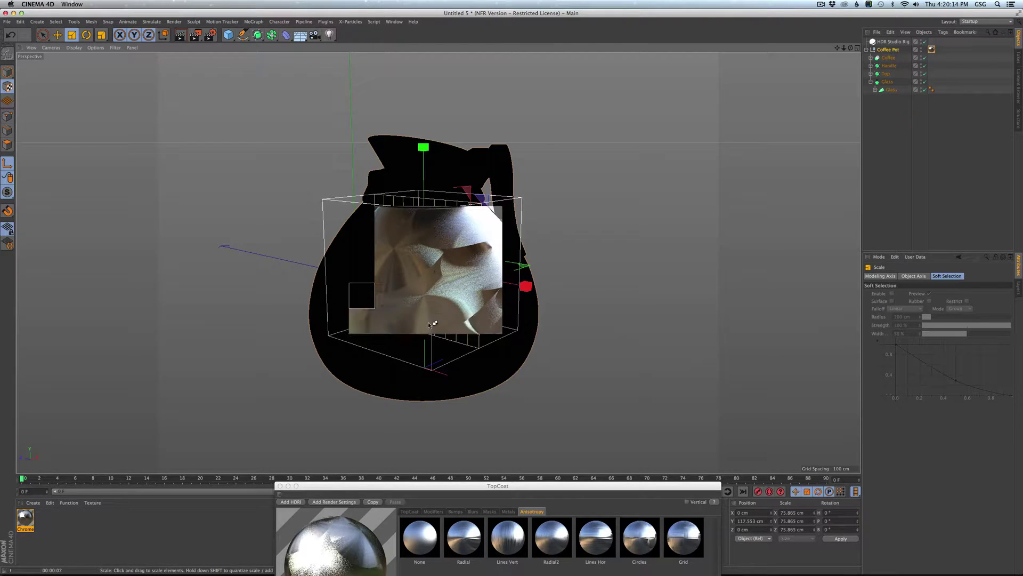
pyautogui.click(684, 537)
pyautogui.moveTo(422, 264); pyautogui.dragTo(432, 273)
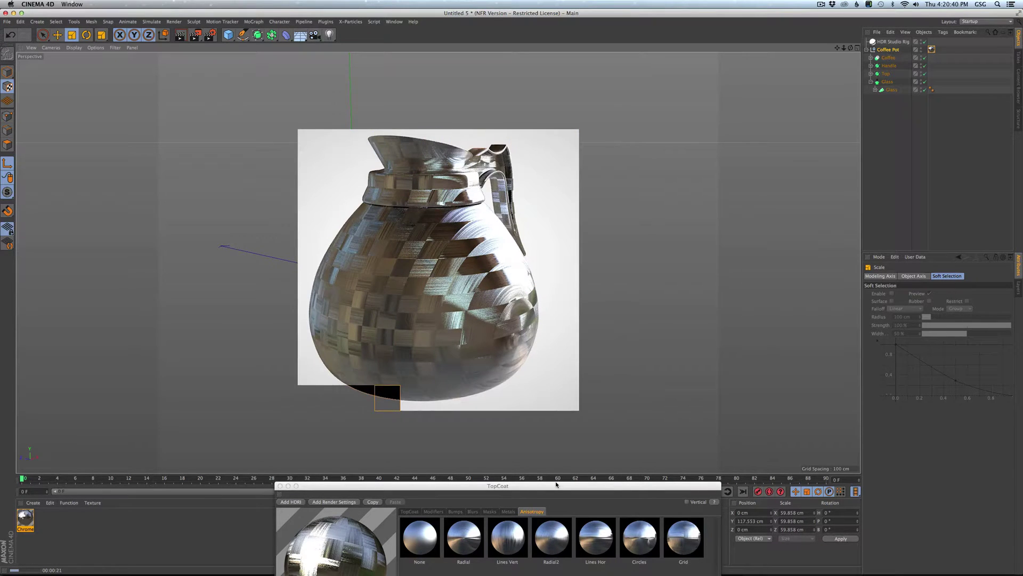
# - Raise the TopCoat panel, make the material Copper, and add a wear bump preset
pyautogui.moveTo(556, 484); pyautogui.dragTo(791, 212)
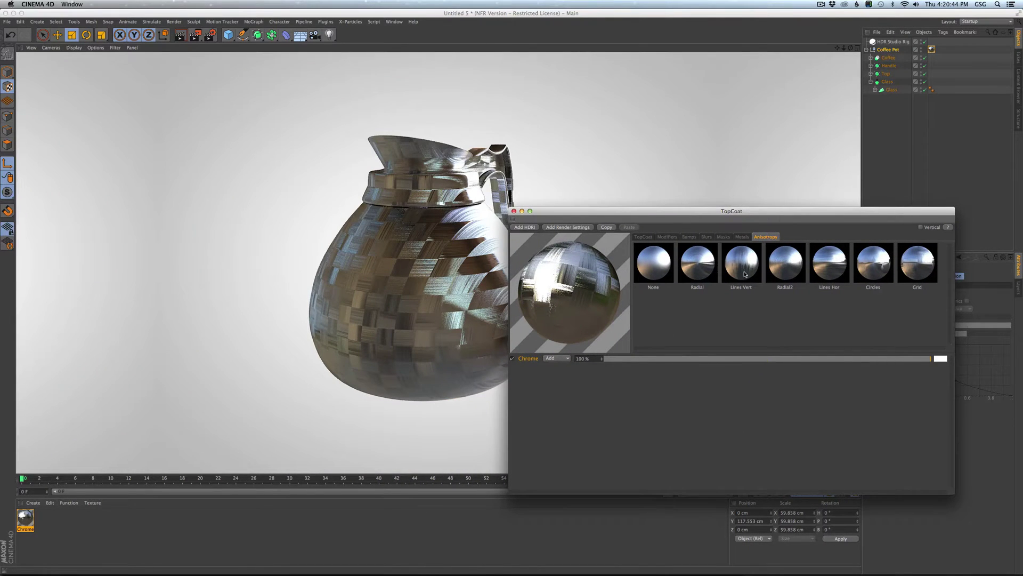
pyautogui.click(740, 237)
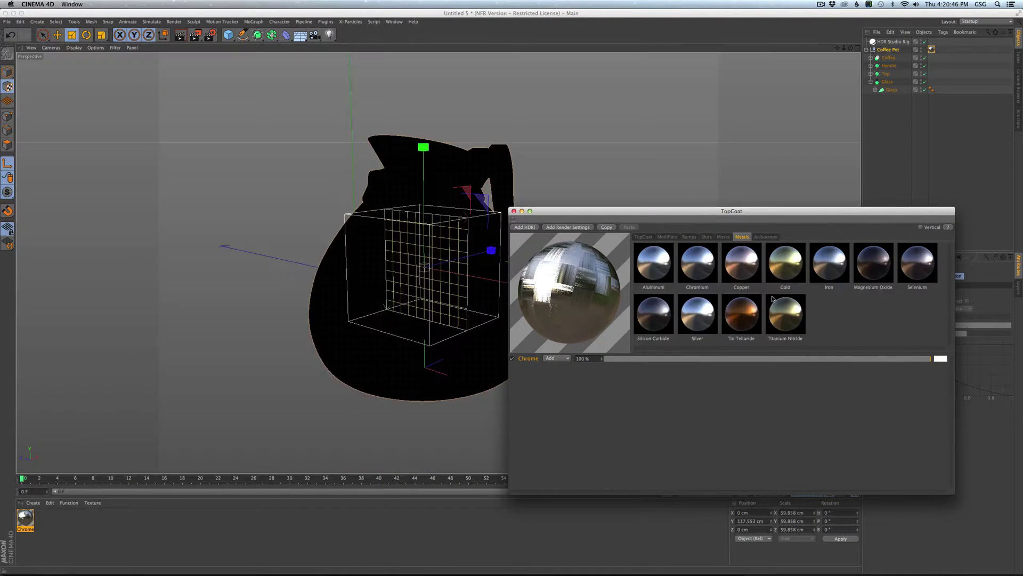
pyautogui.click(748, 271)
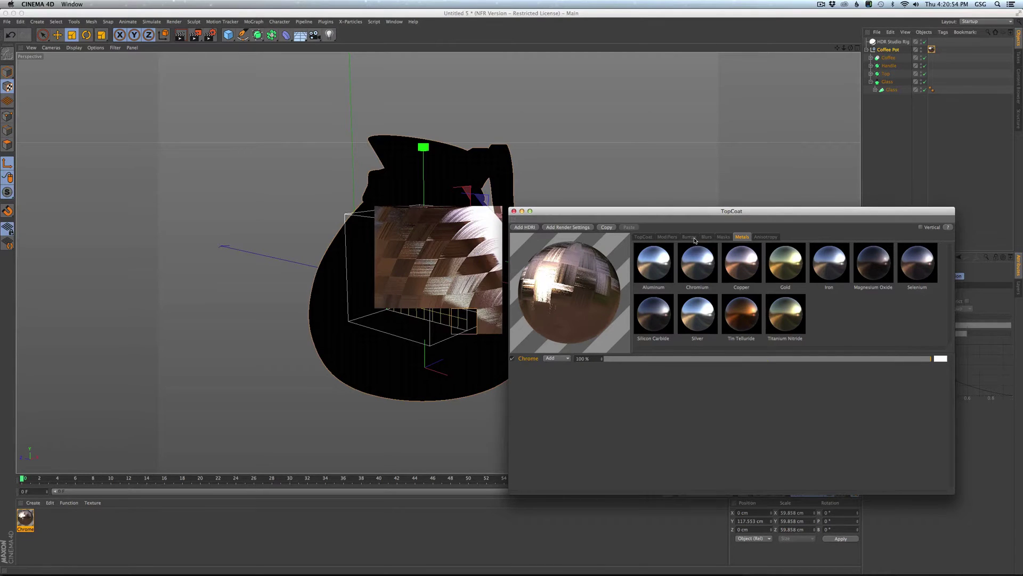
pyautogui.click(693, 237)
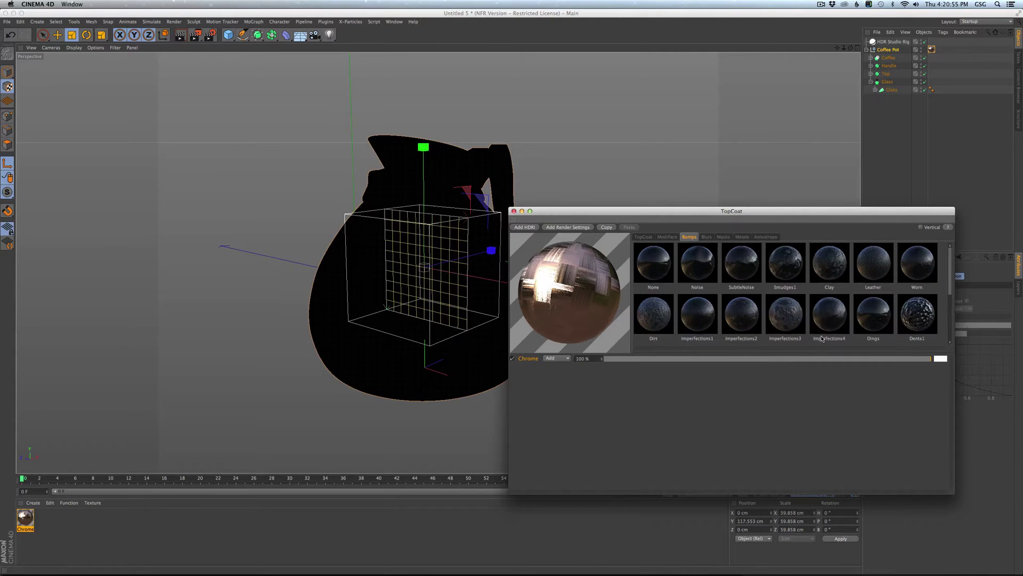
pyautogui.click(907, 318)
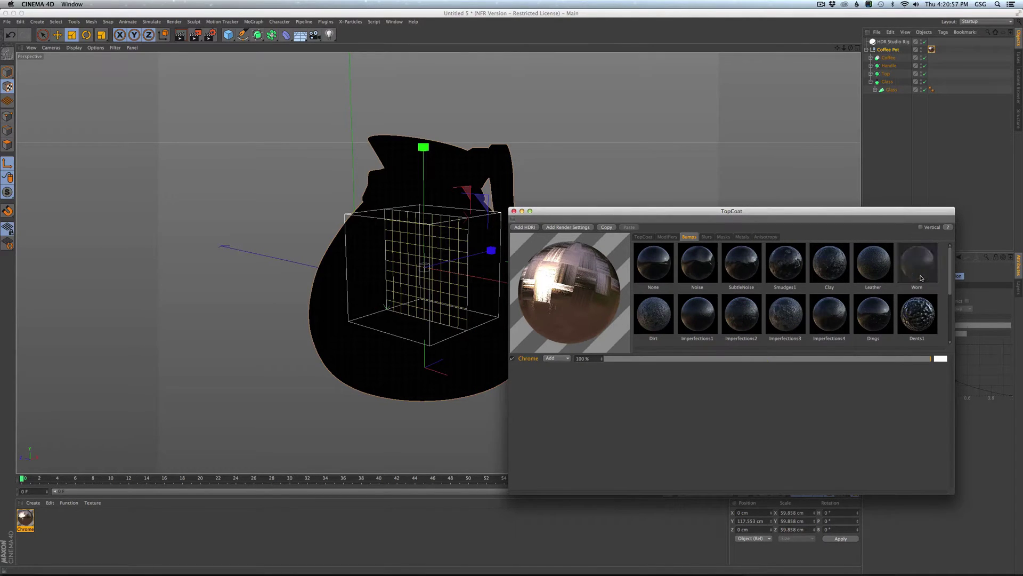
# - Add the Smudges1 blur layer and render a preview of the copper pot
pyautogui.click(707, 238)
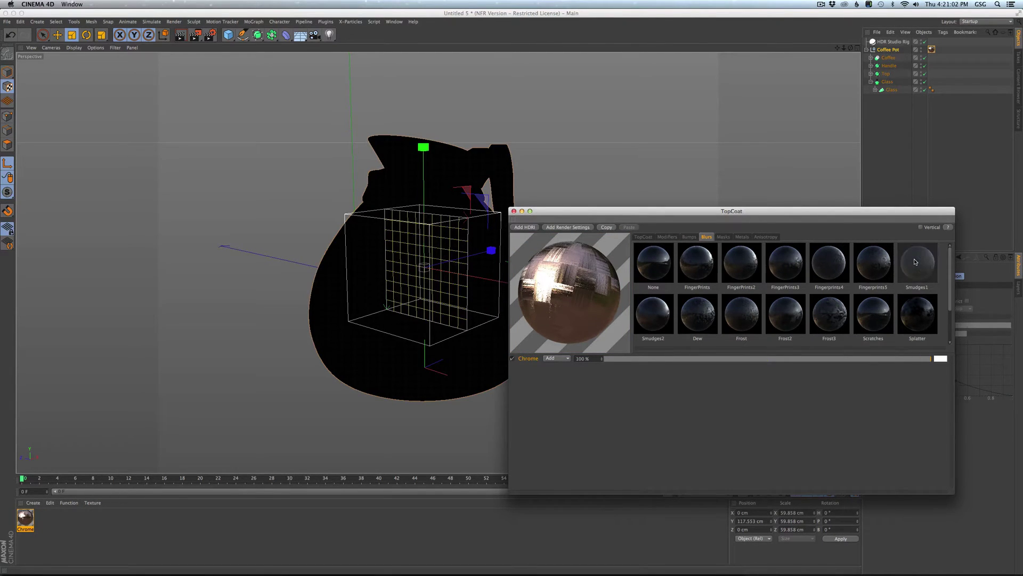
pyautogui.click(915, 261)
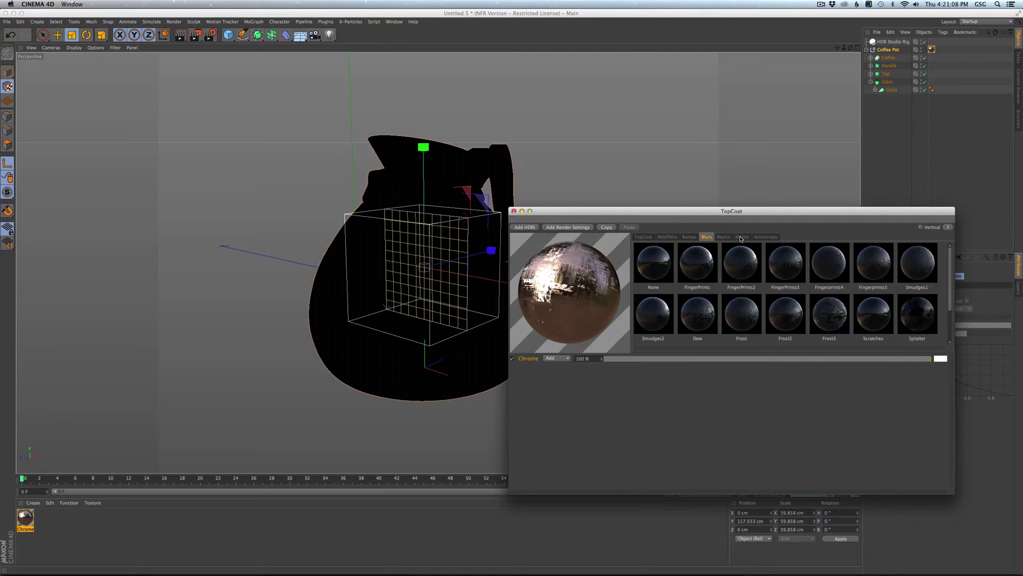
pyautogui.hotkey('alt', 'r')
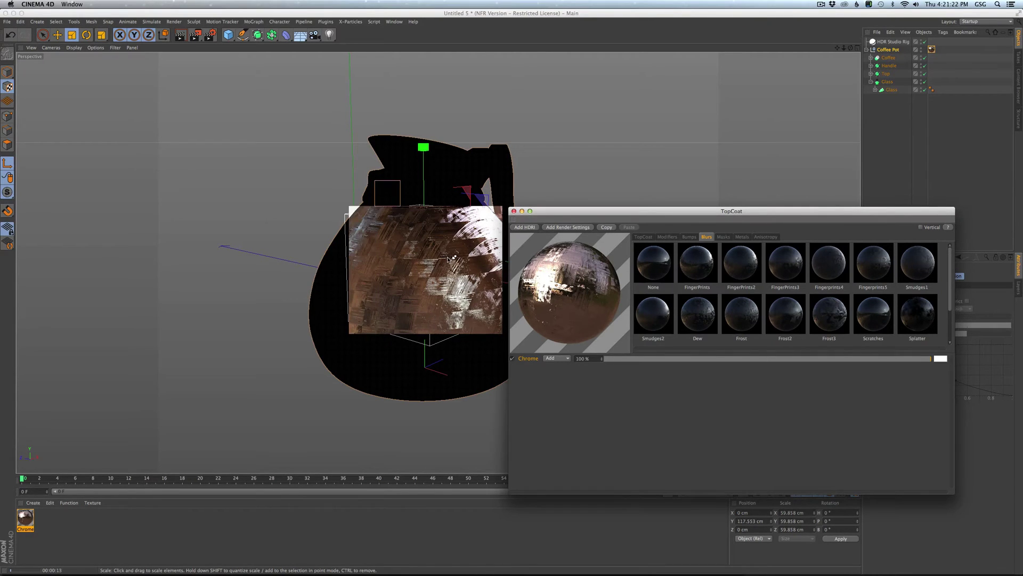
pyautogui.click(403, 246)
pyautogui.keyDown('alt'); pyautogui.moveTo(404, 246); pyautogui.dragTo(301, 268); pyautogui.keyUp('alt')
pyautogui.click(743, 237)
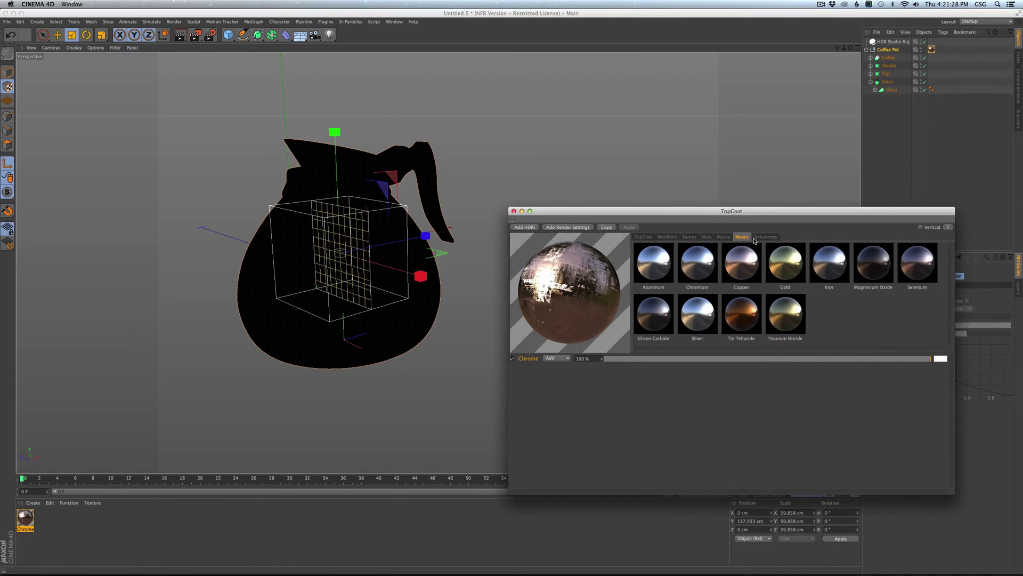